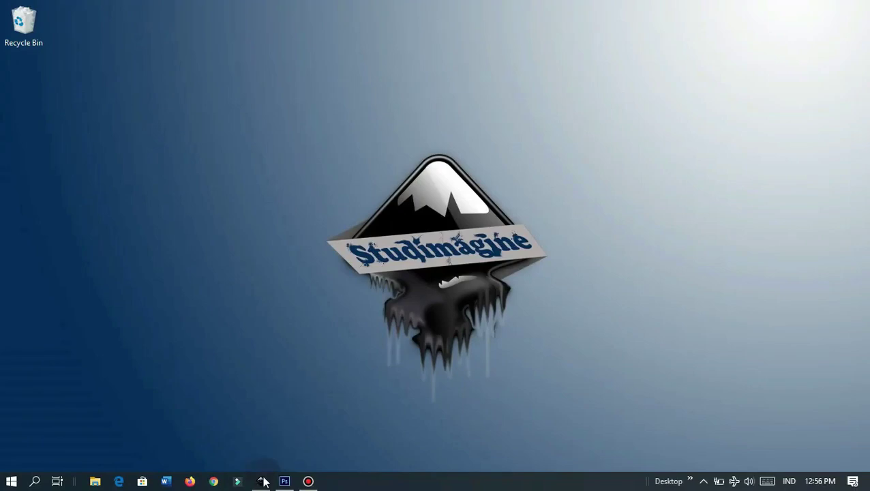
# - Launch Inkscape with a new blank document, 'New document 12'
pyautogui.click(266, 482)
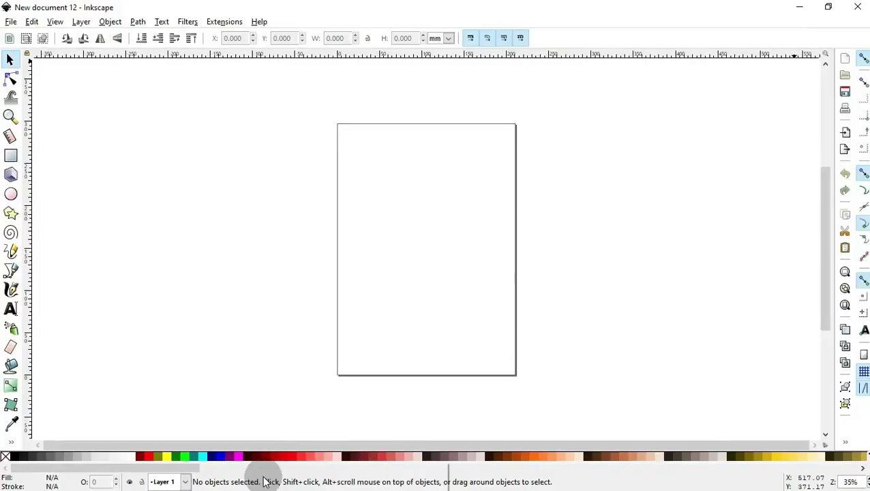
# - Zoom the canvas to 1:2 and turn off Show page border in Document Properties
pyautogui.click(55, 22)
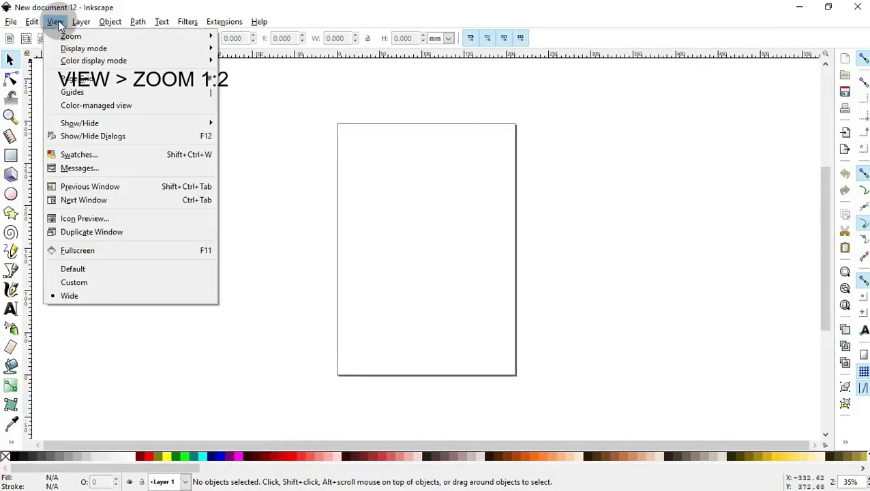
pyautogui.click(270, 78)
pyautogui.press('ctrl')
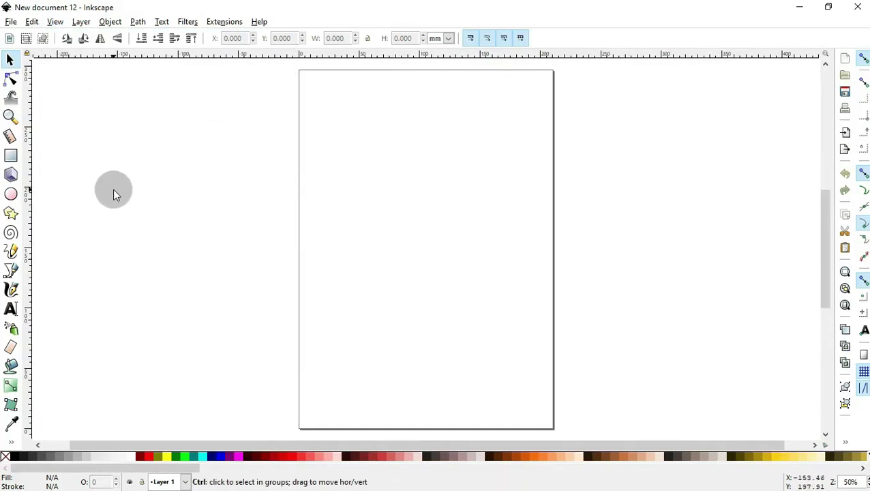
pyautogui.hotkey('shift', 'ctrl', 'd')
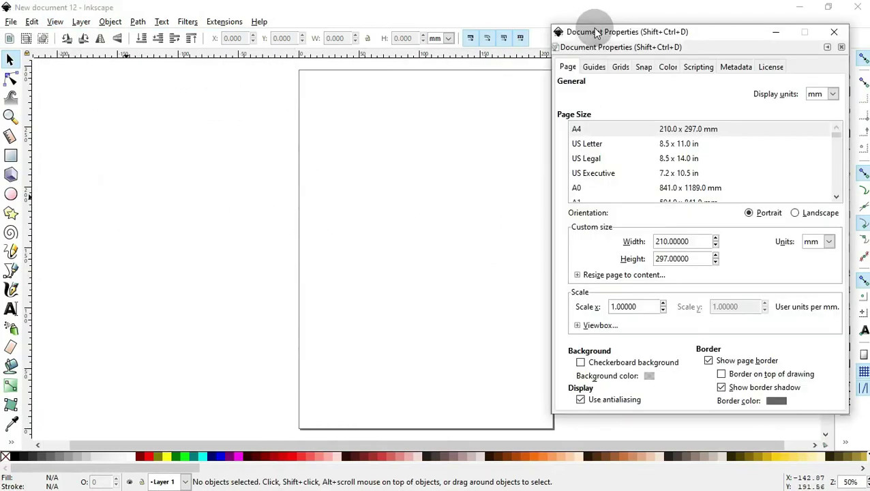
pyautogui.moveTo(590, 29); pyautogui.dragTo(343, 29)
pyautogui.click(461, 358)
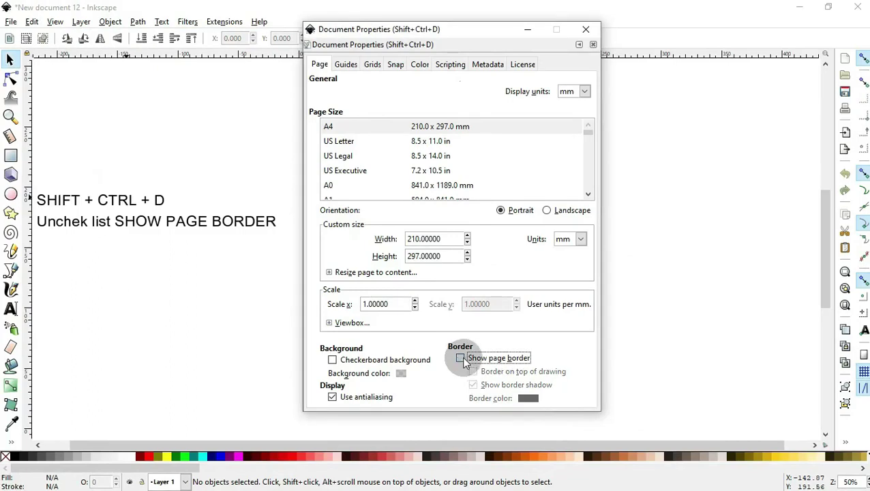
pyautogui.click(595, 30)
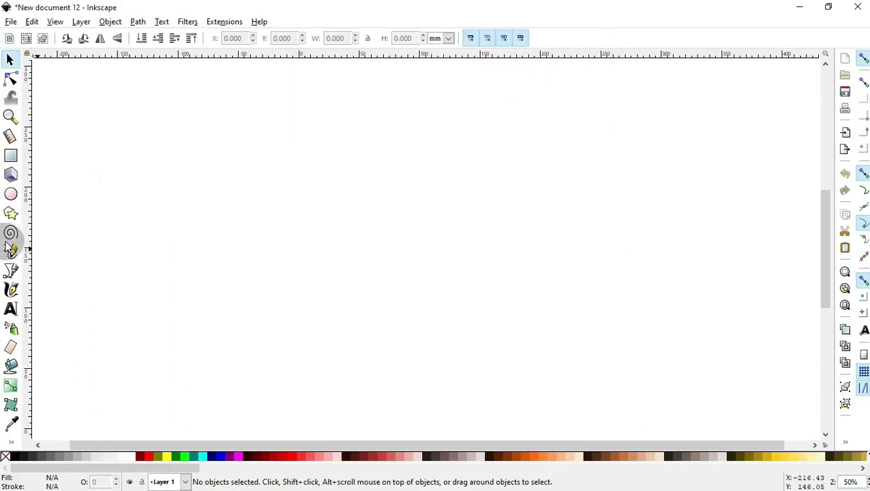
pyautogui.click(10, 212)
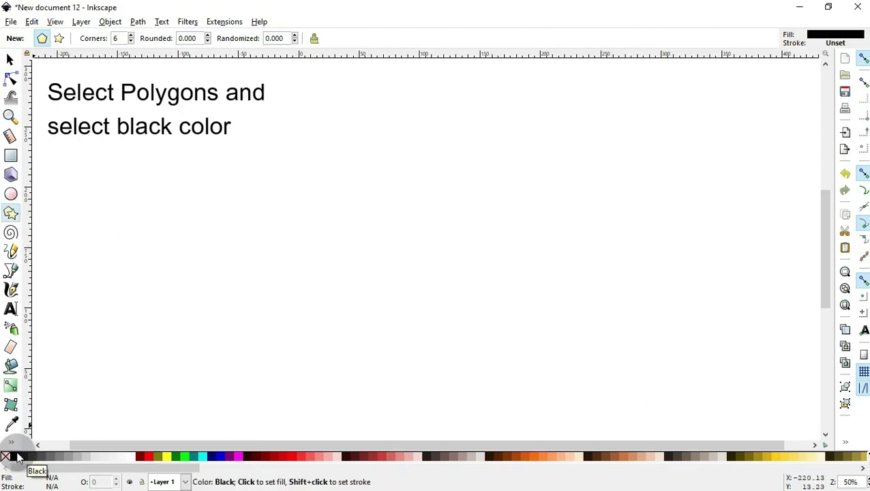
# - Bring up the Fill and Stroke dialog beside the canvas
pyautogui.click(845, 442)
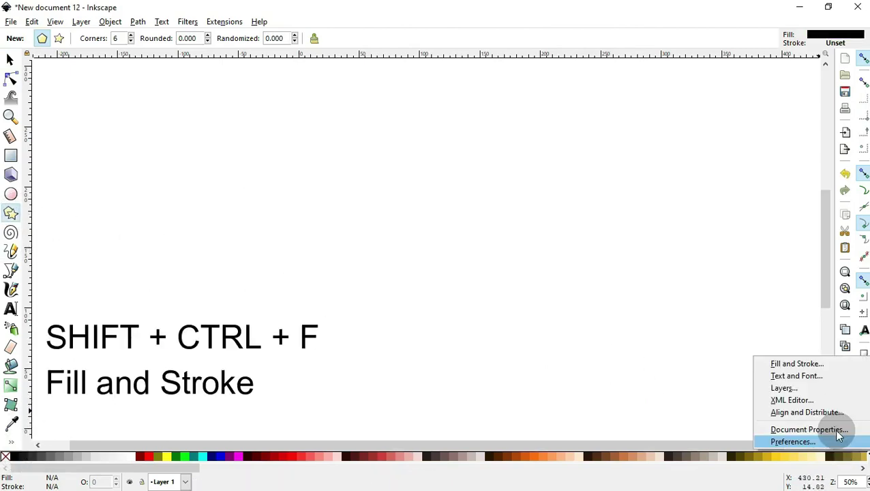
pyautogui.click(797, 363)
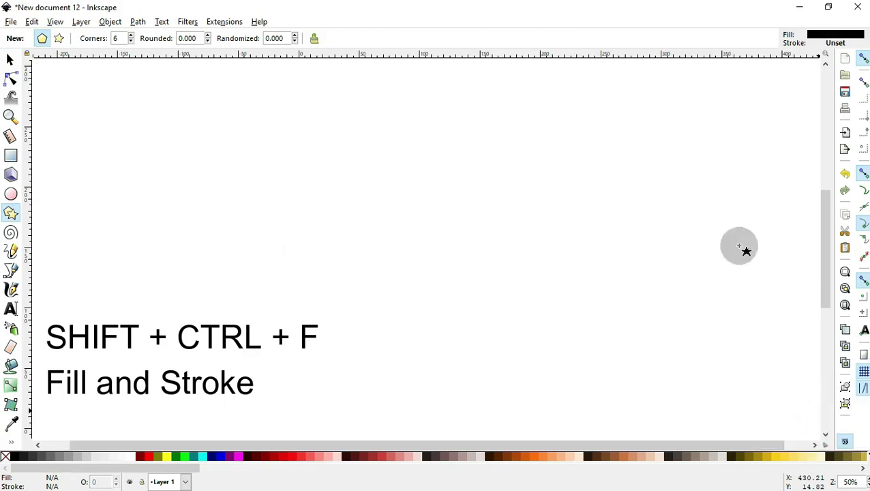
pyautogui.hotkey('ctrl', 'shift', 'f')
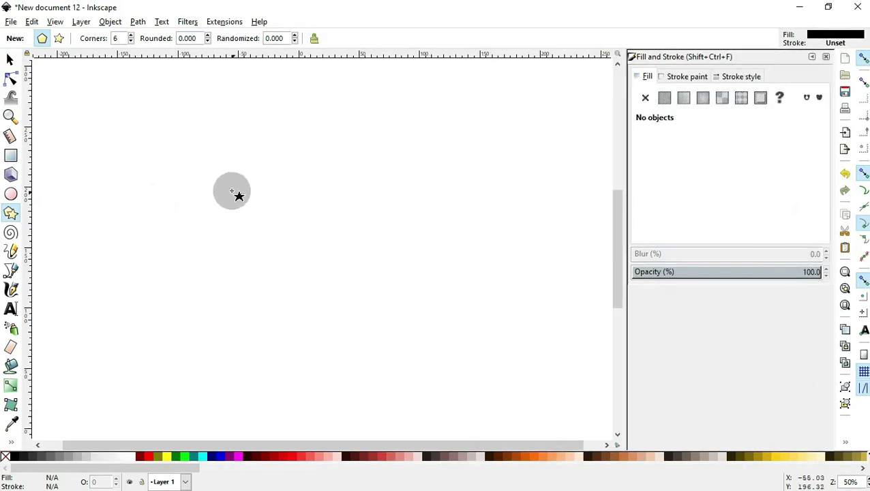
# - Draw a black six-cornered hexagon near the page centre and recentre the view on it
pyautogui.moveTo(255, 229); pyautogui.dragTo(372, 311)
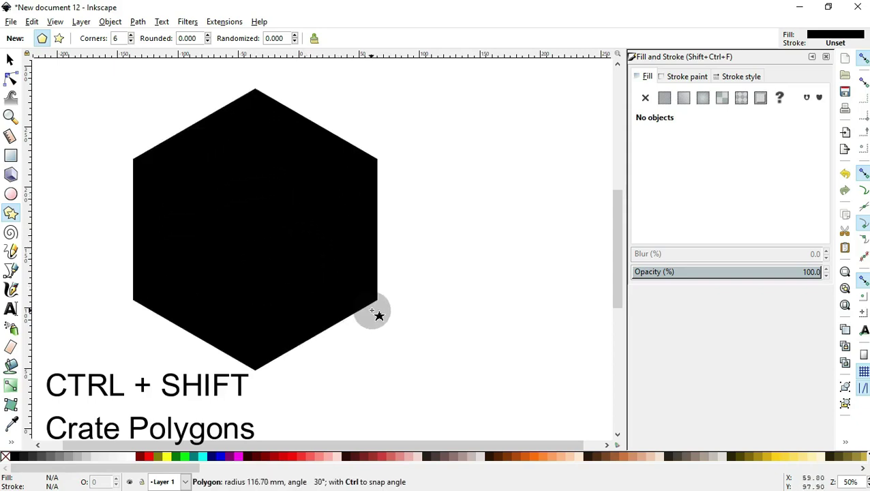
pyautogui.moveTo(372, 311); pyautogui.dragTo(367, 294)
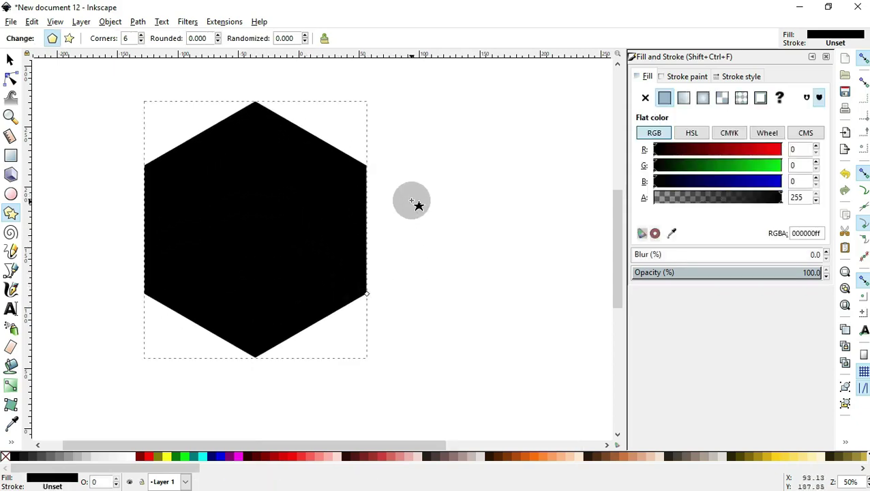
pyautogui.moveTo(411, 189); pyautogui.dragTo(492, 234)
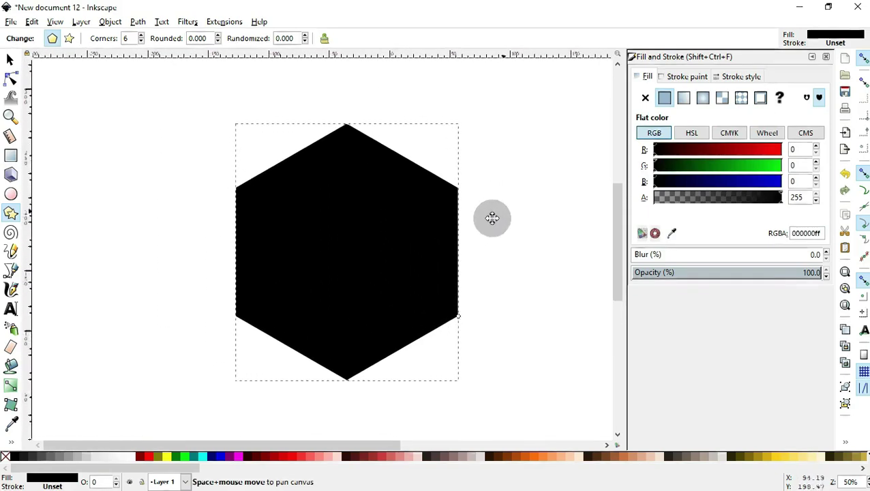
pyautogui.keyDown('ctrl'); pyautogui.scroll(-1, 492, 235); pyautogui.keyUp('ctrl')
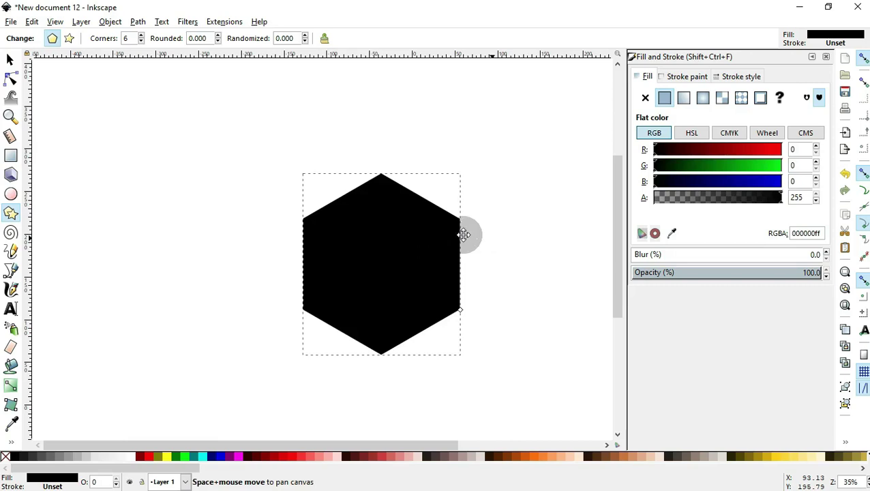
pyautogui.moveTo(478, 234); pyautogui.dragTo(422, 250)
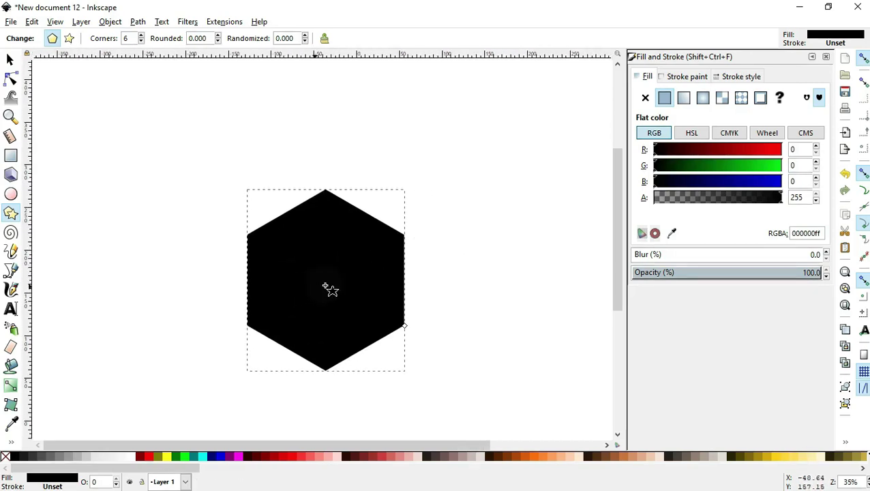
# - Set the hexagon's opacity to about 50% and add a red duplicate on top
pyautogui.click(728, 272)
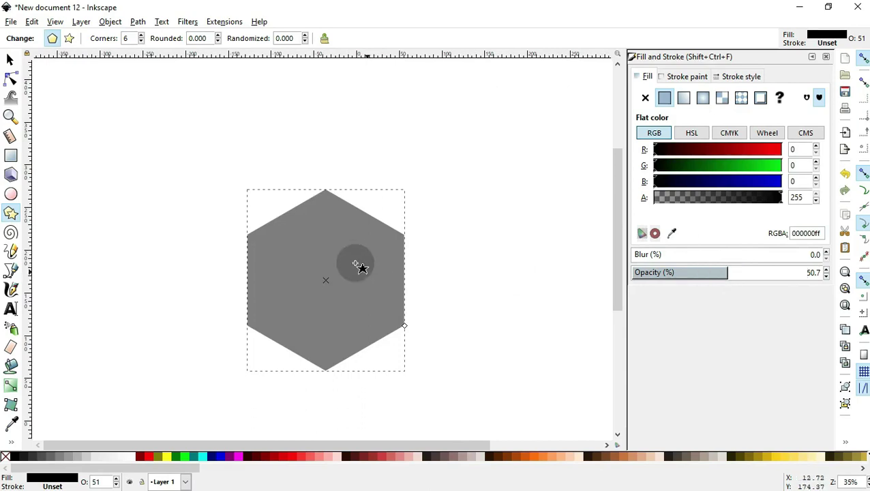
pyautogui.rightClick(352, 258)
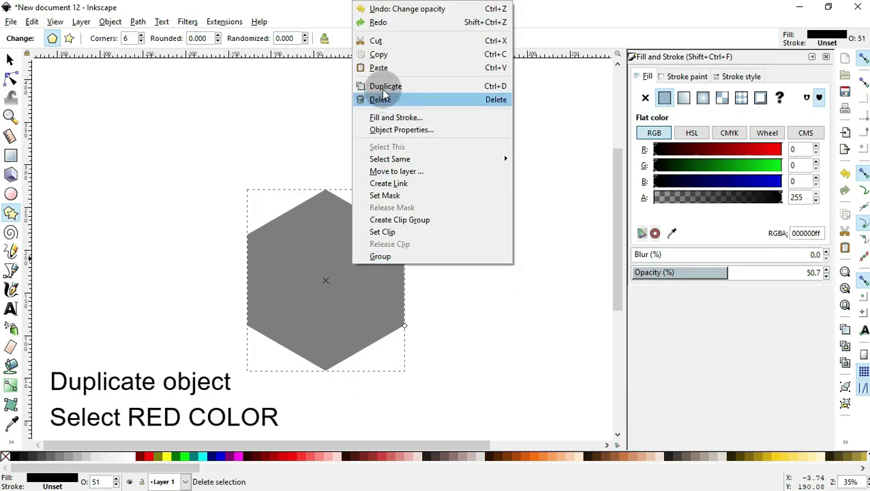
pyautogui.click(385, 86)
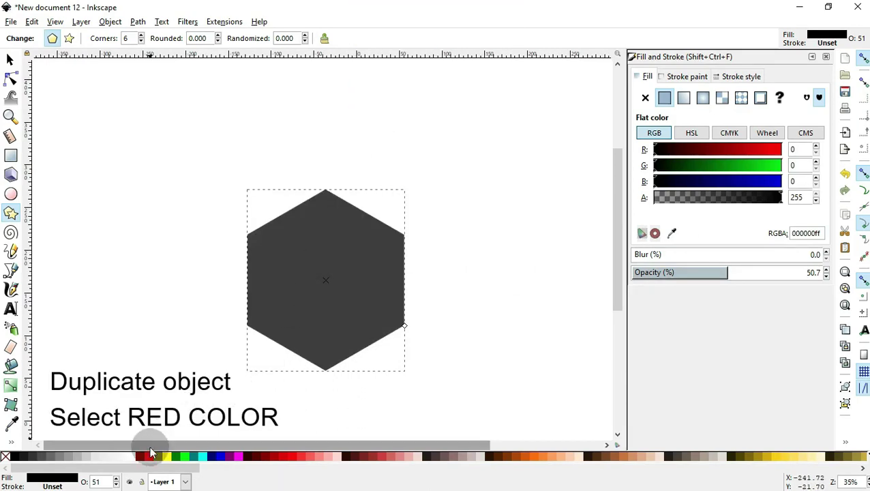
pyautogui.click(148, 456)
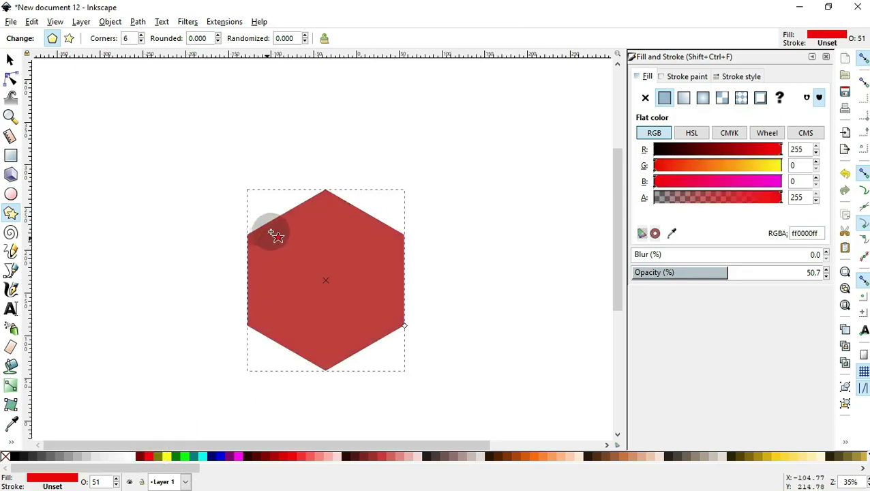
pyautogui.click(11, 60)
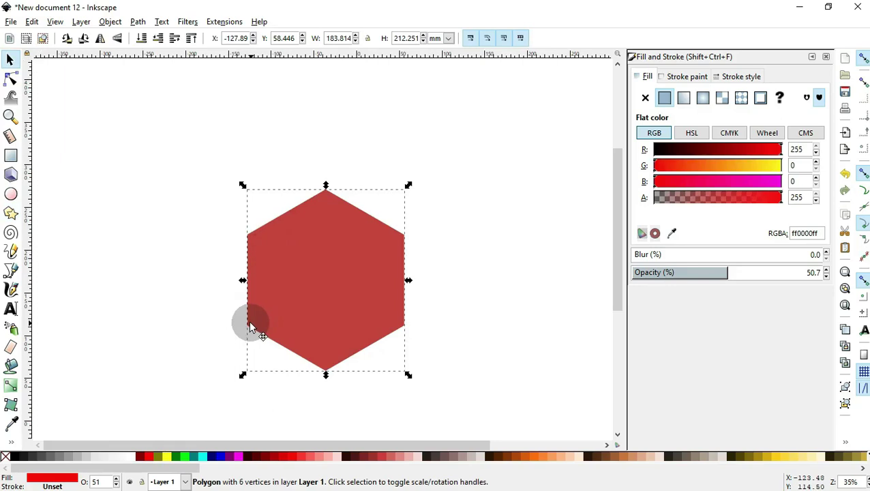
# - Snap the red hexagon upward corner to corner, then snap a green copy down-right
pyautogui.moveTo(249, 326); pyautogui.dragTo(248, 239)
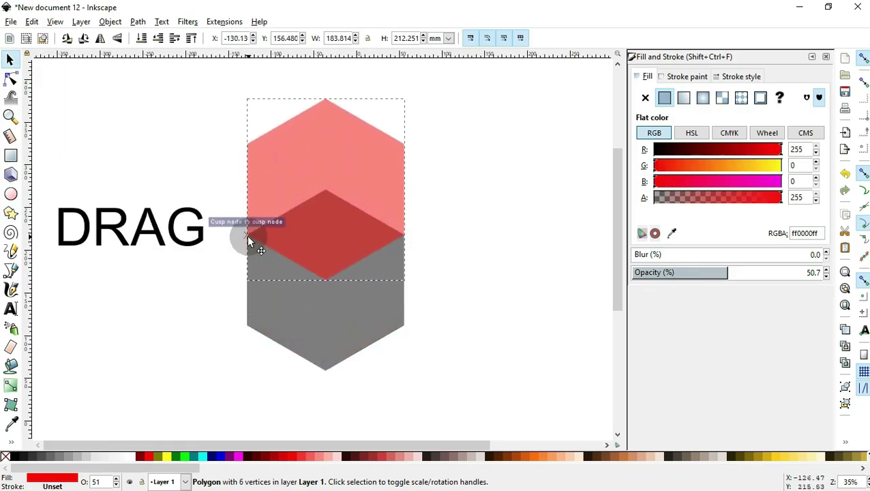
pyautogui.moveTo(248, 236); pyautogui.dragTo(248, 235)
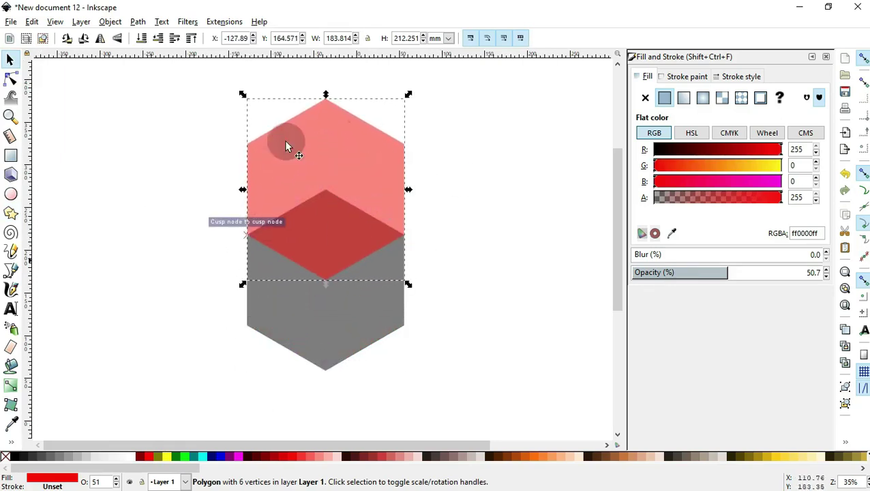
pyautogui.rightClick(301, 219)
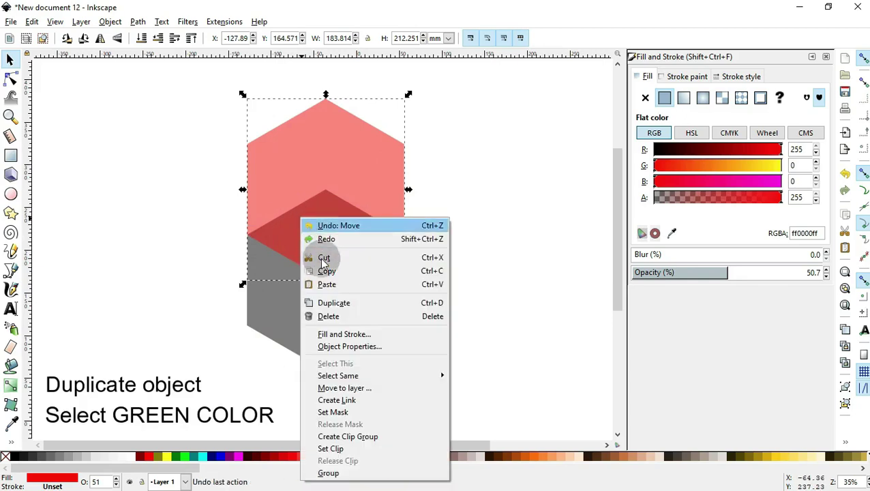
pyautogui.click(324, 301)
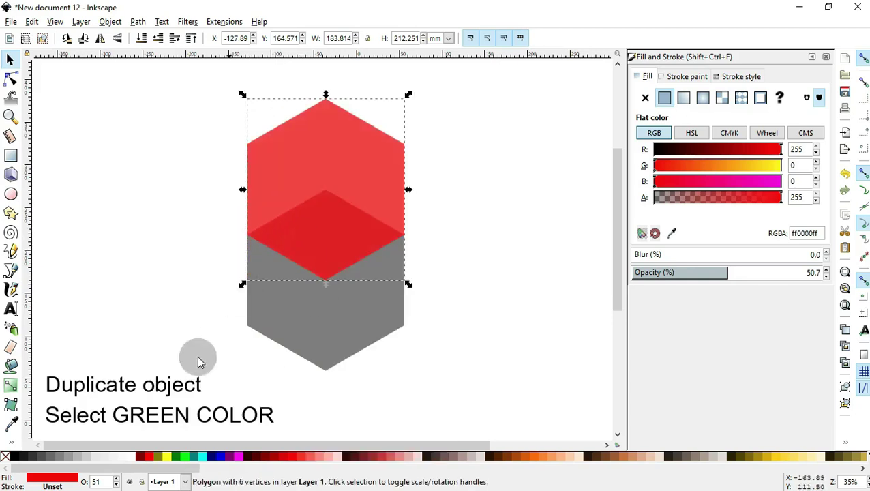
pyautogui.click(187, 453)
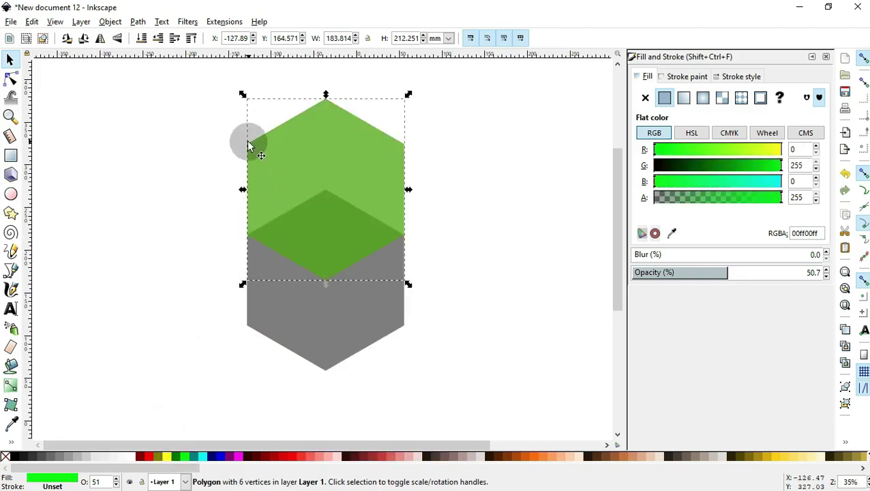
pyautogui.moveTo(248, 147); pyautogui.dragTo(332, 283)
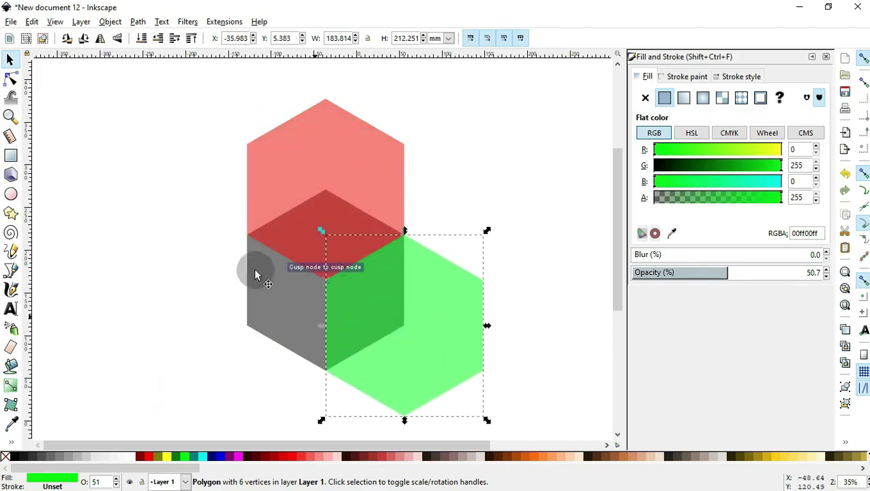
# - Intersect a grey hexagon copy with the red hexagon to form the cube's top face
pyautogui.click(276, 298)
pyautogui.rightClick(274, 296)
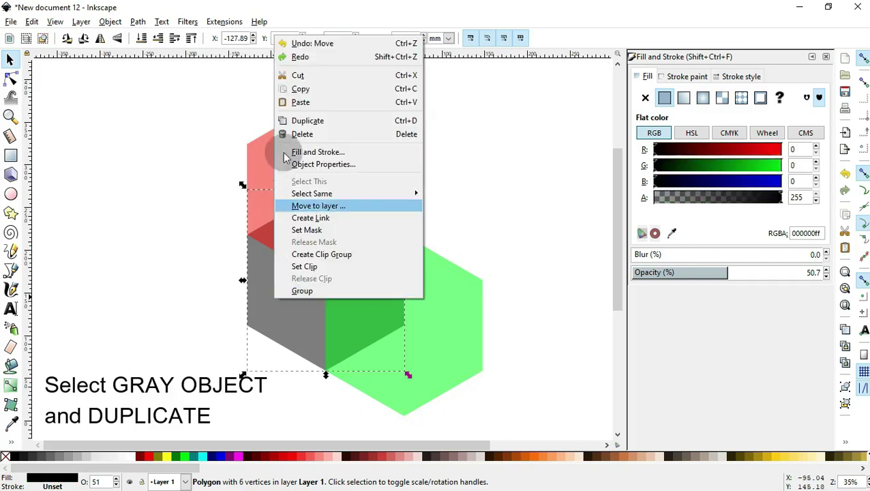
pyautogui.click(290, 120)
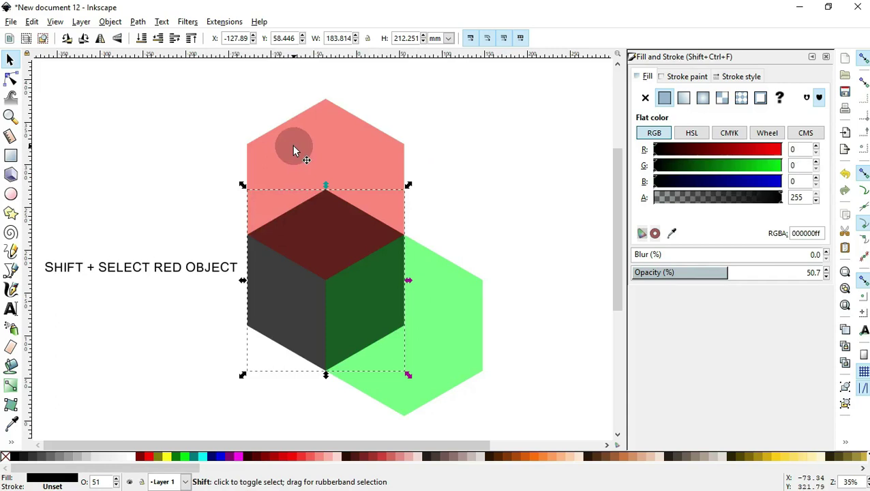
pyautogui.keyDown('shift'); pyautogui.click(292, 144); pyautogui.keyUp('shift')
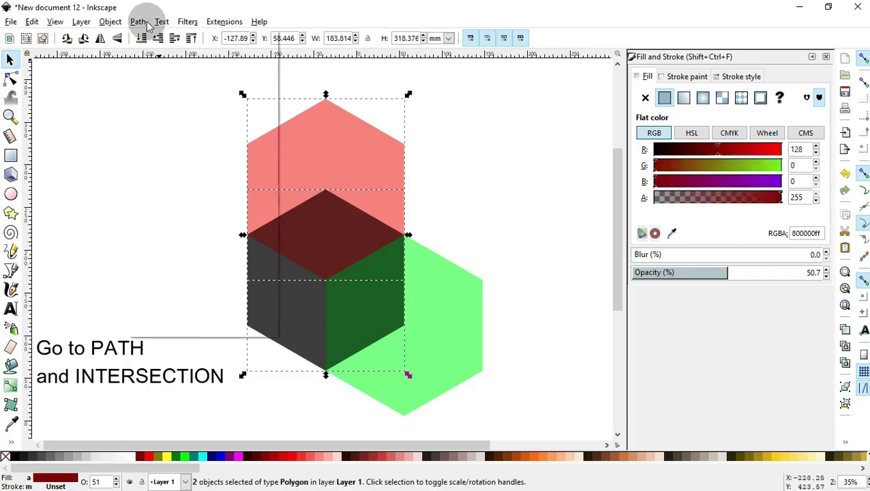
pyautogui.click(145, 23)
pyautogui.click(154, 123)
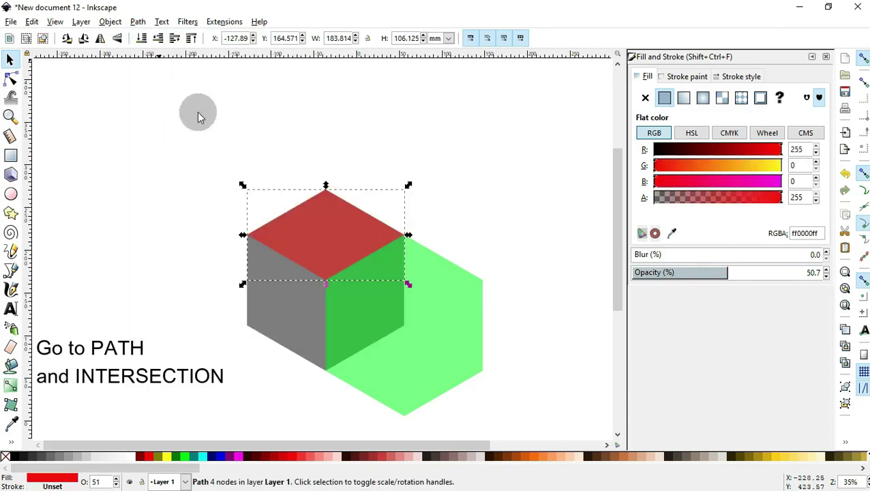
# - Intersect another grey copy with the green hexagon to form the right face
pyautogui.click(295, 300)
pyautogui.rightClick(294, 300)
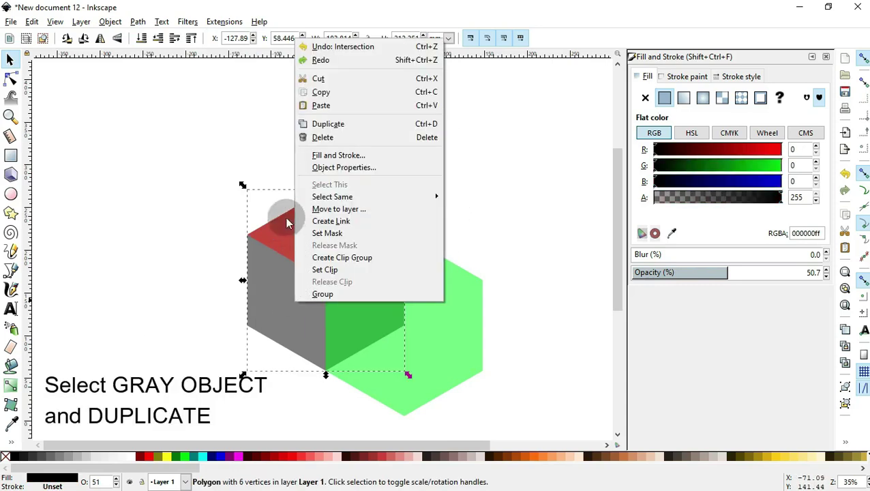
pyautogui.click(320, 124)
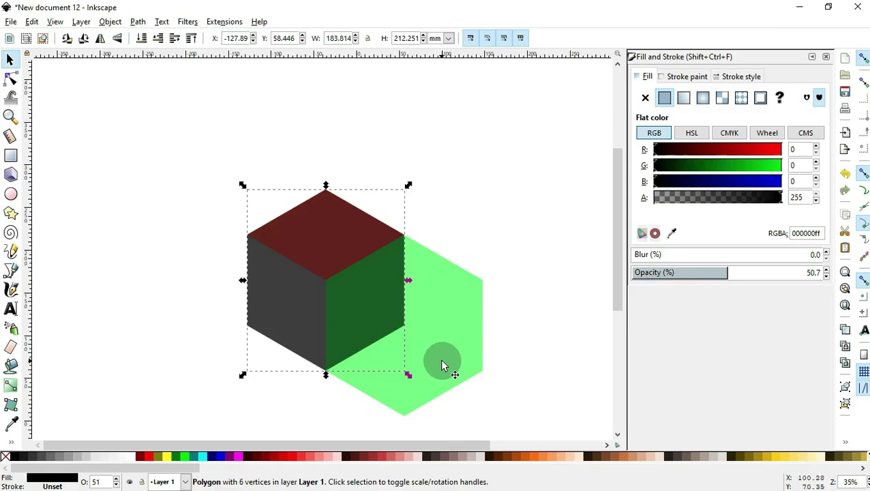
pyautogui.keyDown('shift'); pyautogui.click(441, 337); pyautogui.keyUp('shift')
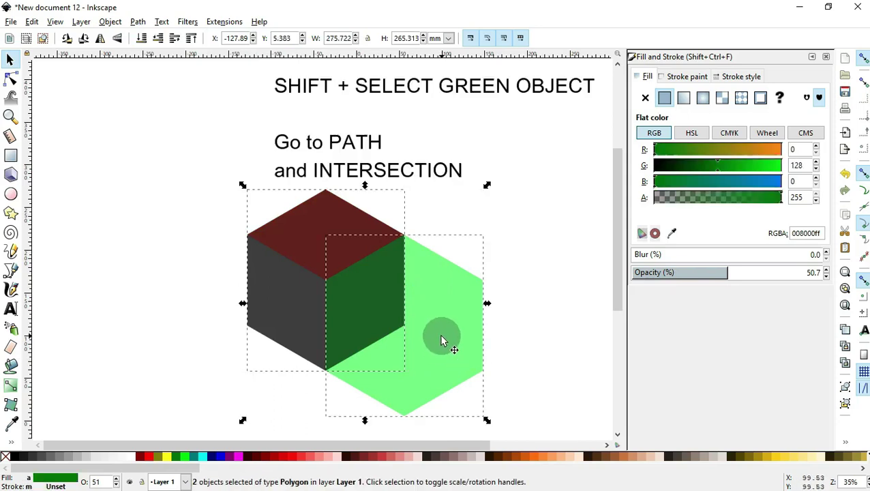
pyautogui.click(138, 22)
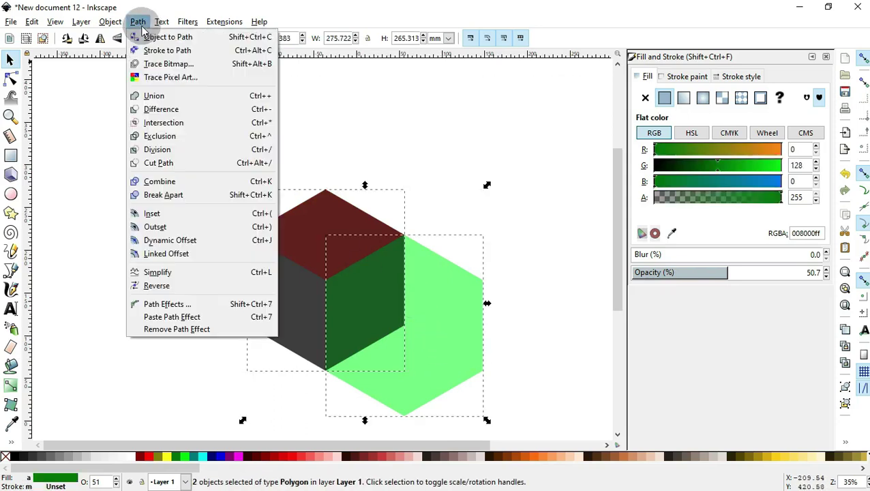
pyautogui.click(165, 123)
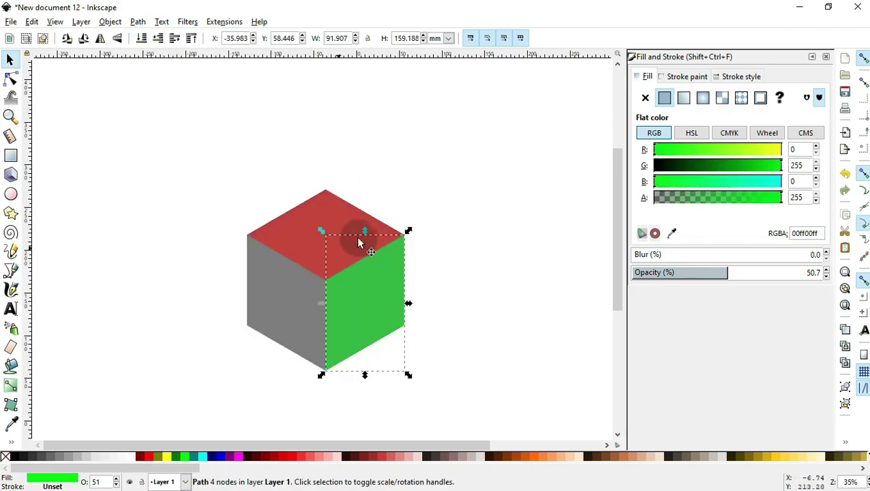
# - Delete the leftover grey hexagon
pyautogui.click(276, 284)
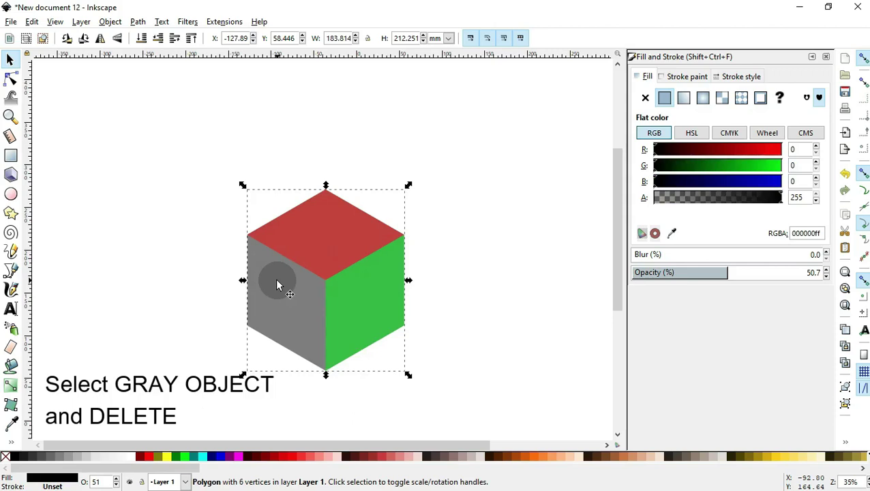
pyautogui.press('Delete')
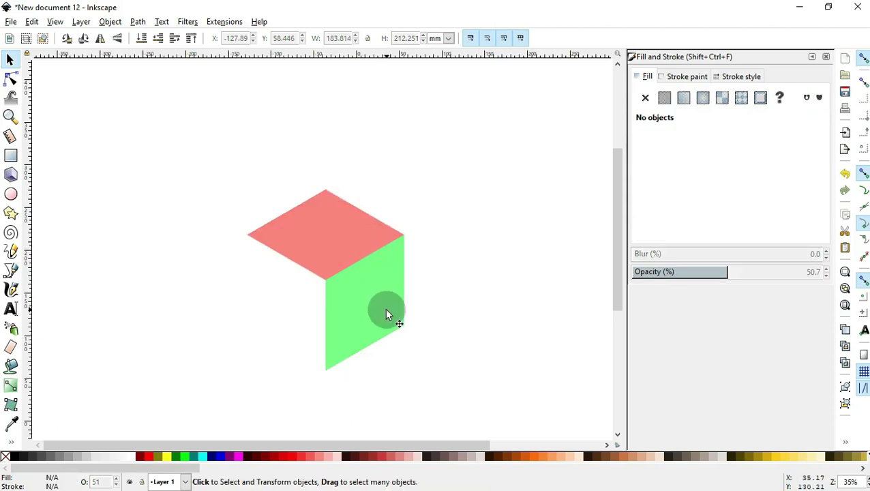
pyautogui.click(365, 283)
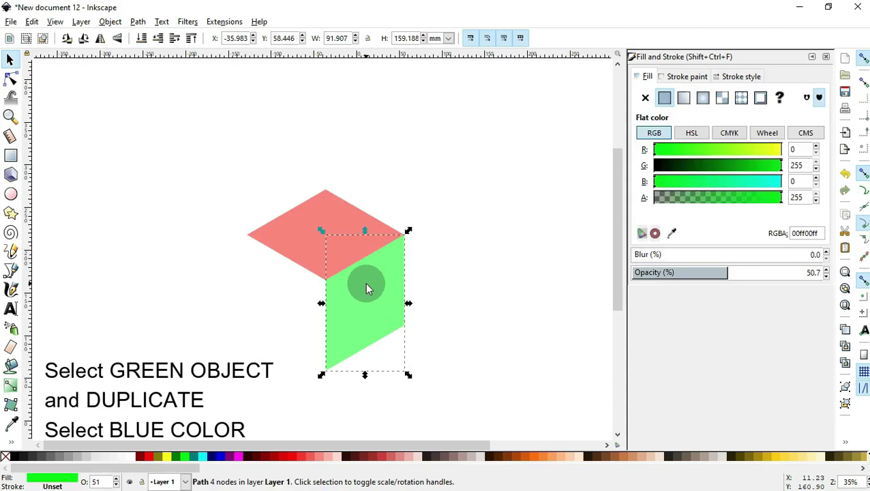
# - Duplicate the green face, fill the copy blue, and mirror it horizontally
pyautogui.rightClick(365, 282)
pyautogui.click(399, 108)
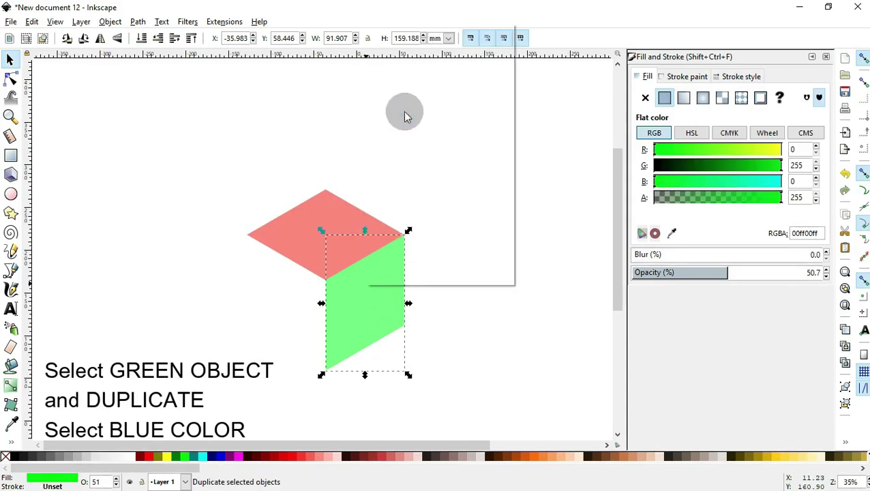
pyautogui.click(219, 456)
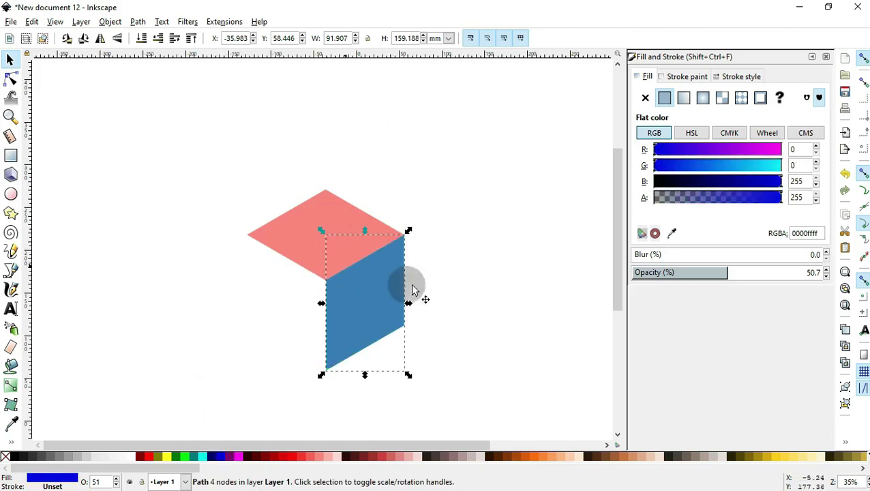
pyautogui.click(846, 445)
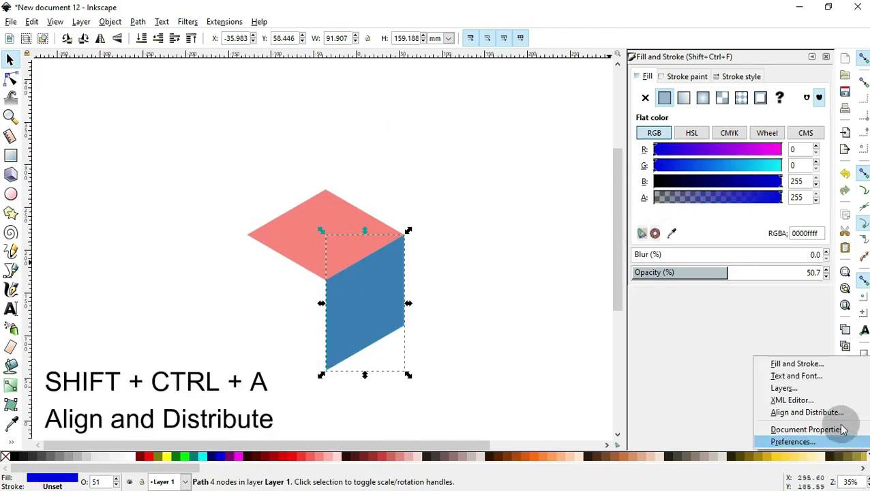
pyautogui.click(823, 410)
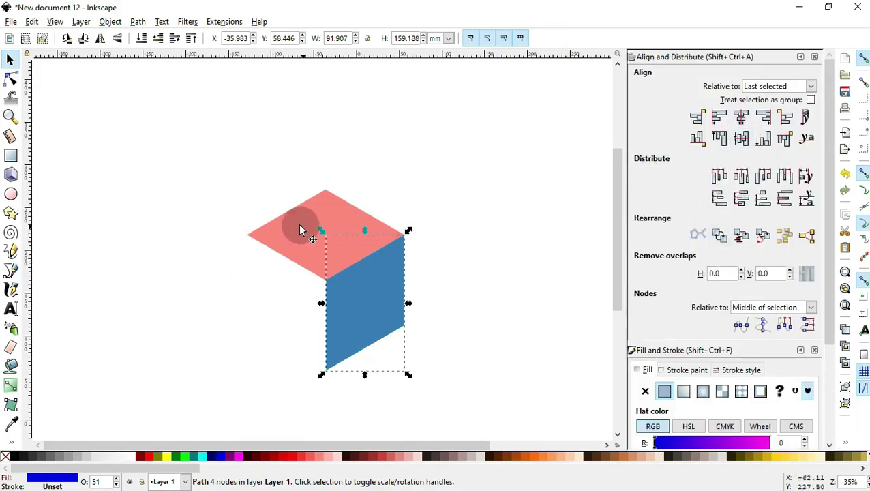
pyautogui.click(98, 39)
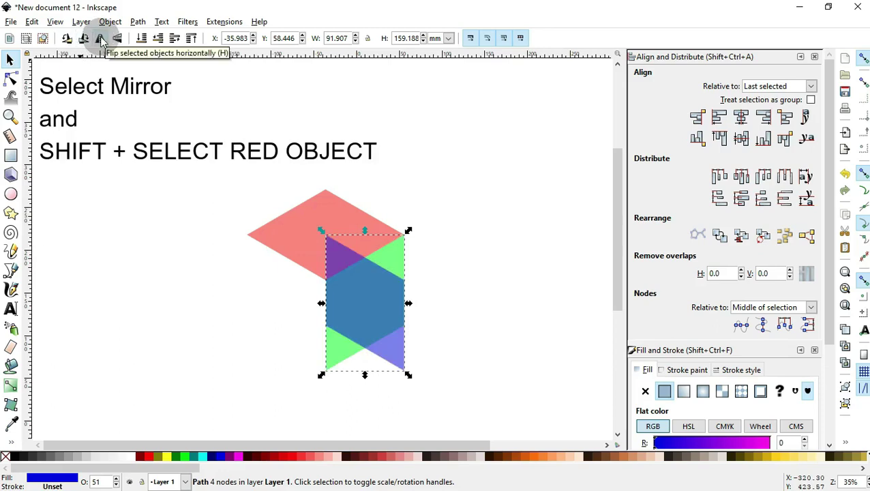
# - Align the blue face's left edge with the red top face, then select all three faces
pyautogui.keyDown('shift'); pyautogui.click(301, 238); pyautogui.keyUp('shift')
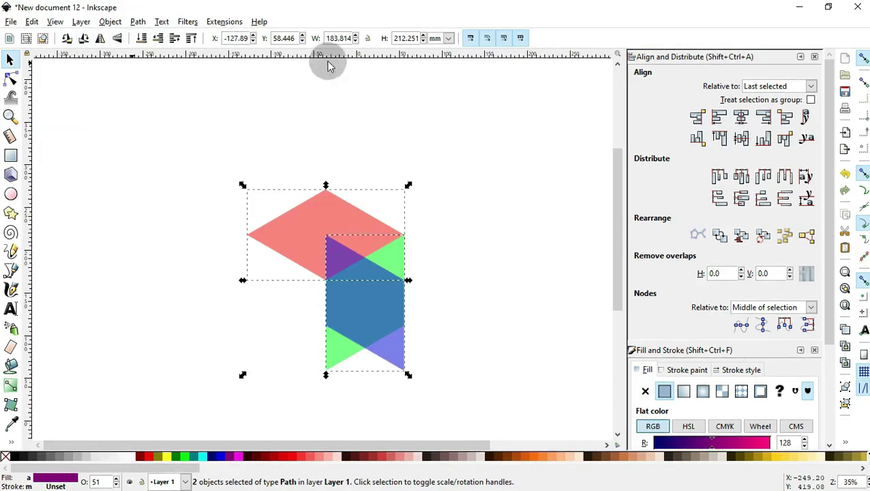
pyautogui.click(716, 120)
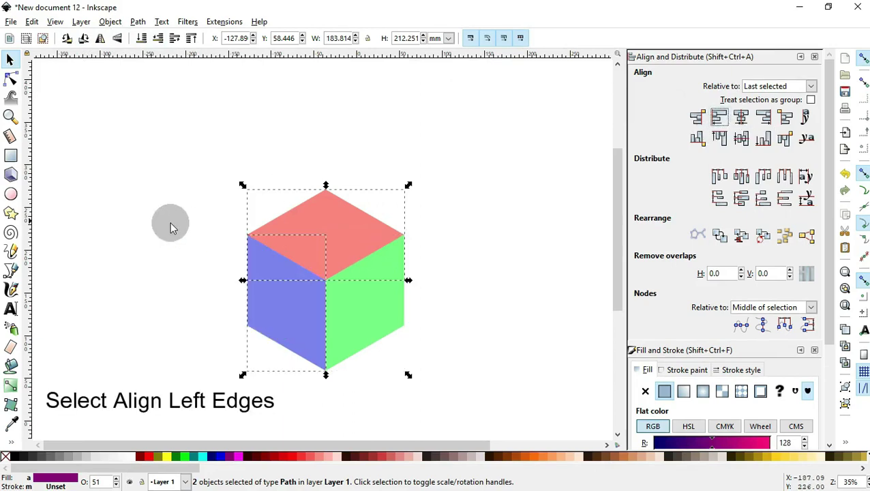
pyautogui.moveTo(174, 142); pyautogui.dragTo(494, 423)
pyautogui.click(519, 177)
pyautogui.scroll(-3, 735, 300)
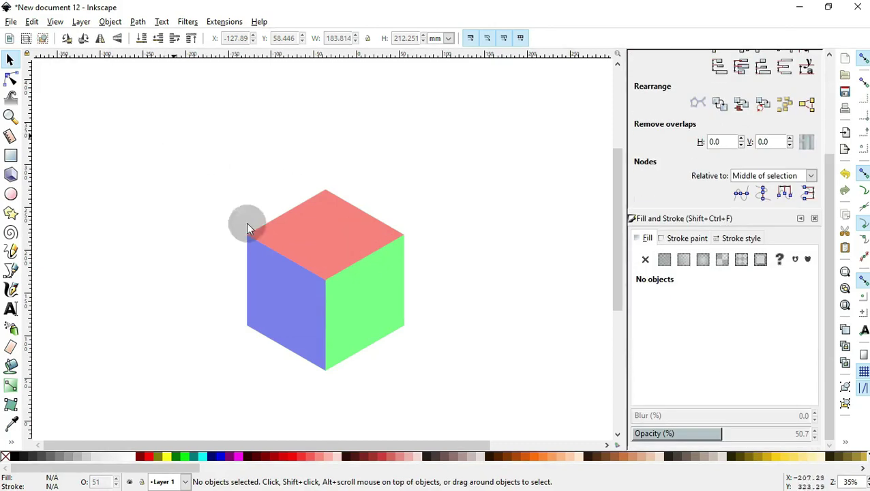
pyautogui.moveTo(183, 152); pyautogui.dragTo(499, 408)
pyautogui.write('100')
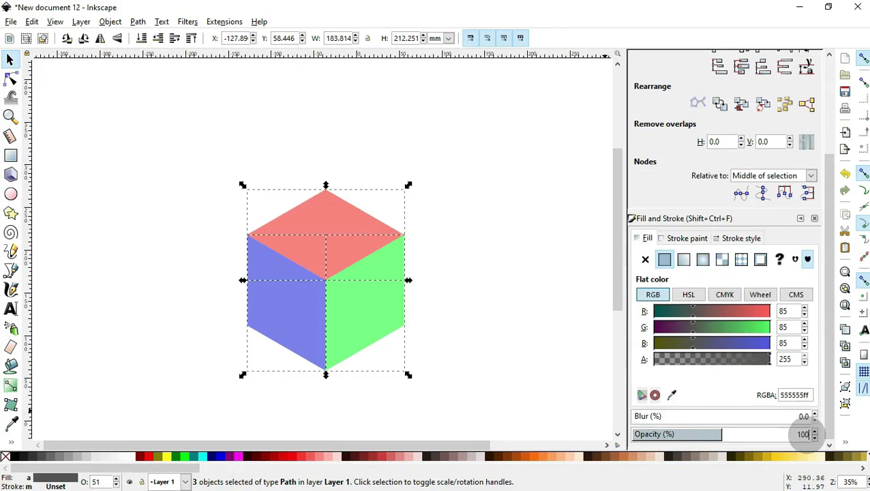
# - Set all three cube faces to 100% opacity
pyautogui.press('Return')
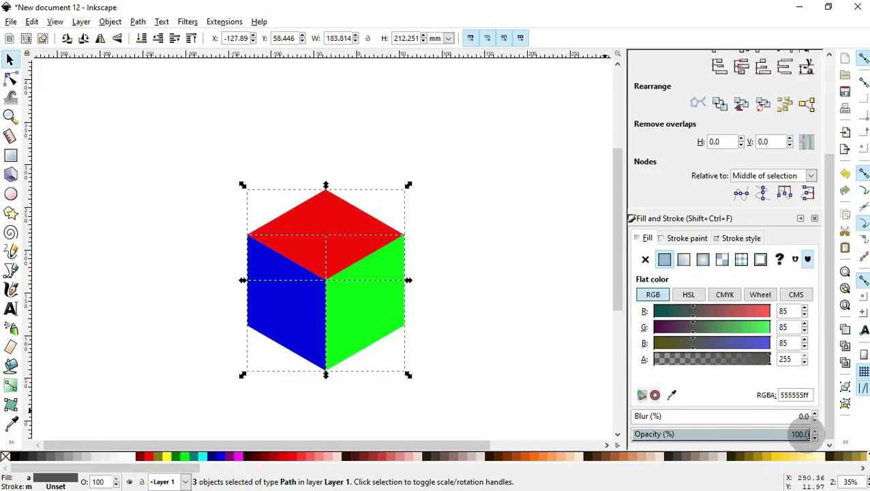
pyautogui.moveTo(194, 161); pyautogui.dragTo(515, 394)
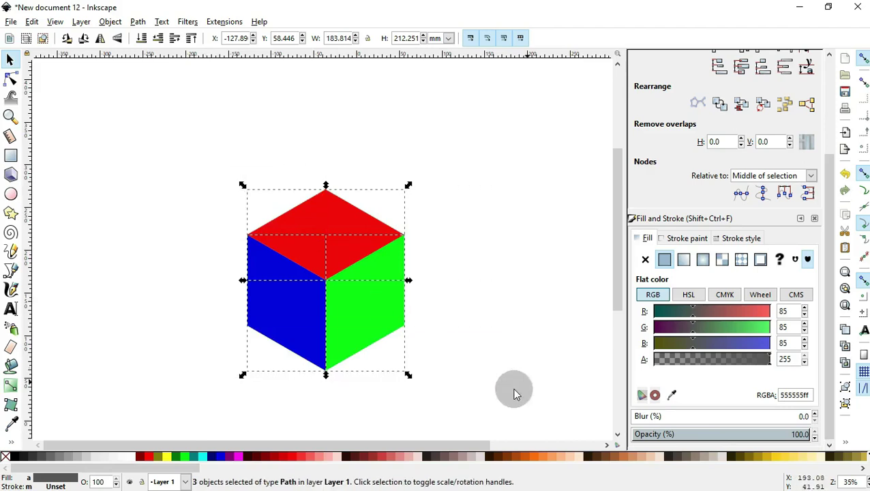
pyautogui.click(471, 251)
pyautogui.scroll(-2, 475, 251)
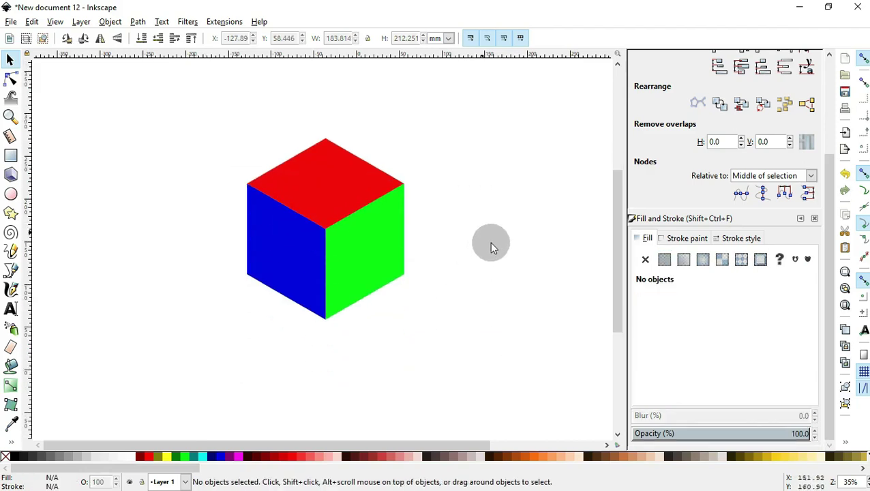
# - Shade the left, right and top faces 80%, 50% and 20% gray
pyautogui.click(280, 257)
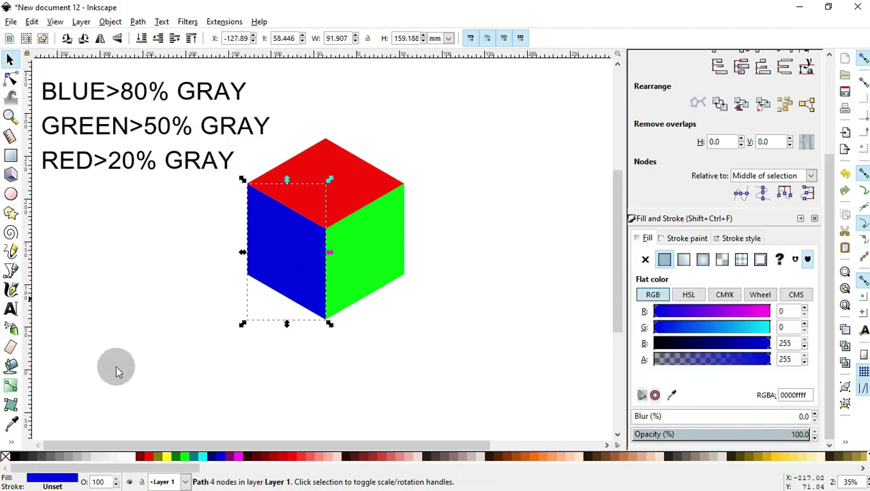
pyautogui.click(30, 458)
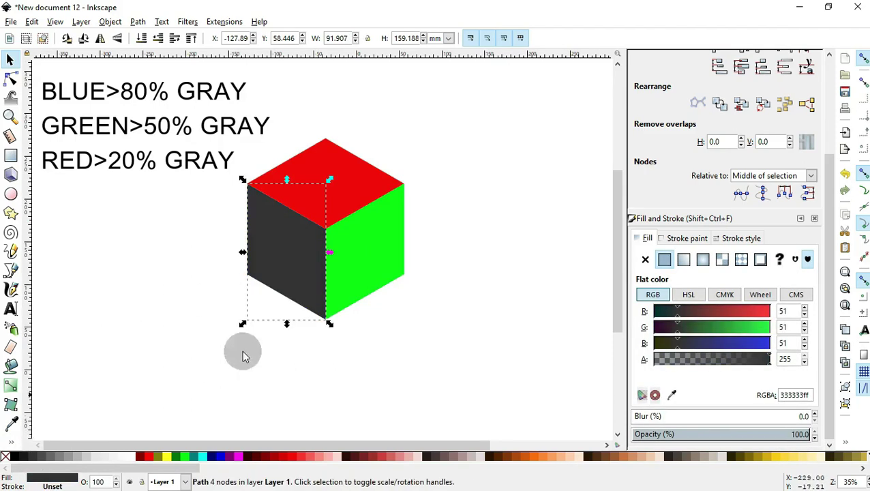
pyautogui.click(354, 253)
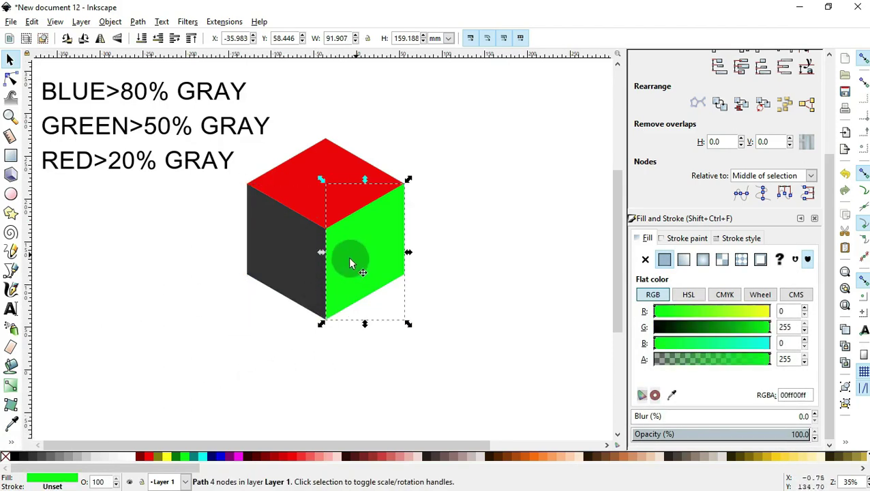
pyautogui.click(62, 459)
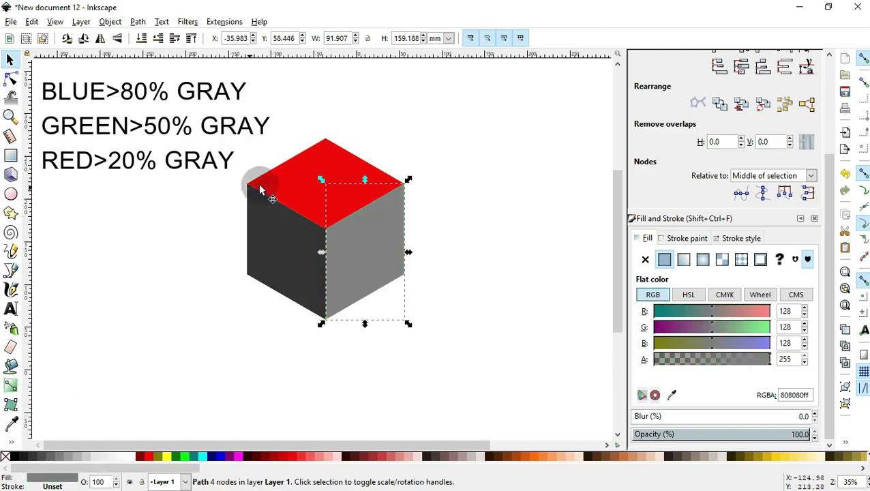
pyautogui.click(281, 179)
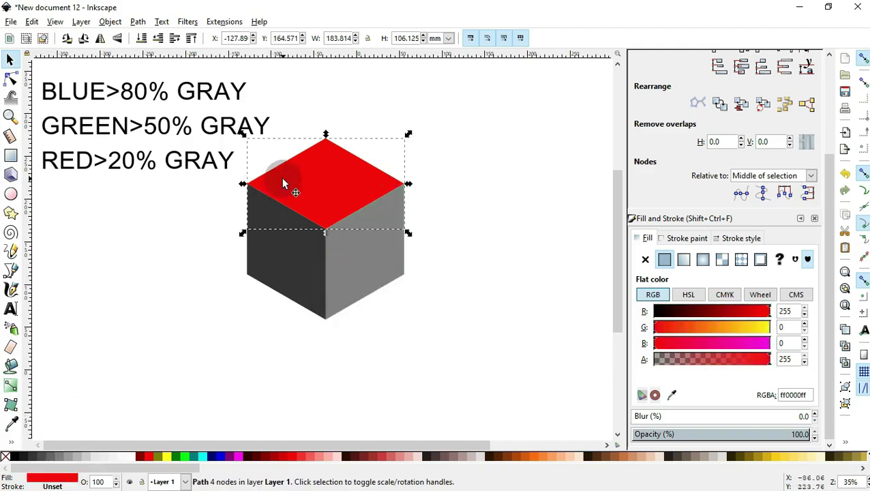
pyautogui.click(86, 462)
pyautogui.moveTo(222, 102); pyautogui.dragTo(436, 349)
pyautogui.scroll(2, 446, 321)
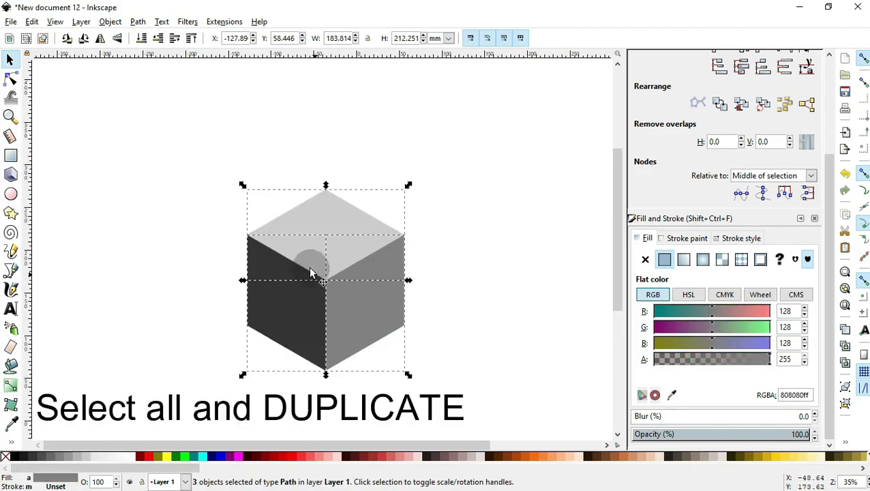
# - Duplicate the cube faces in place and flip the copy vertically and horizontally
pyautogui.rightClick(312, 263)
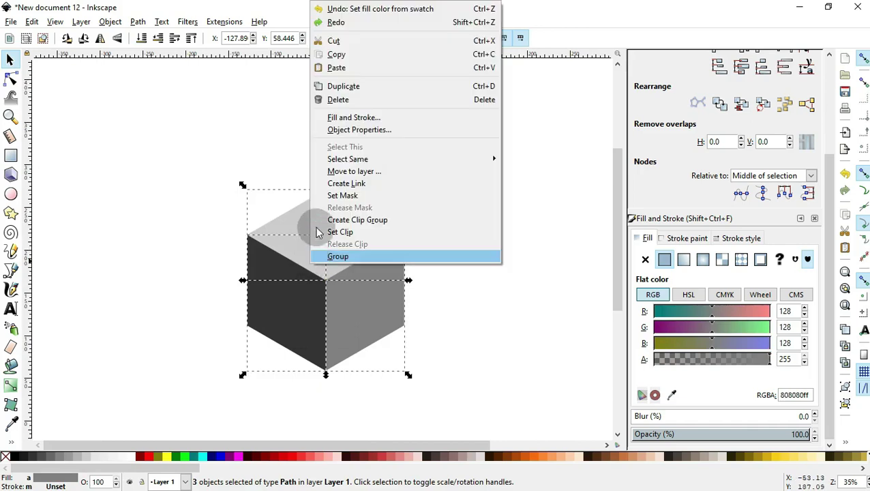
pyautogui.click(349, 87)
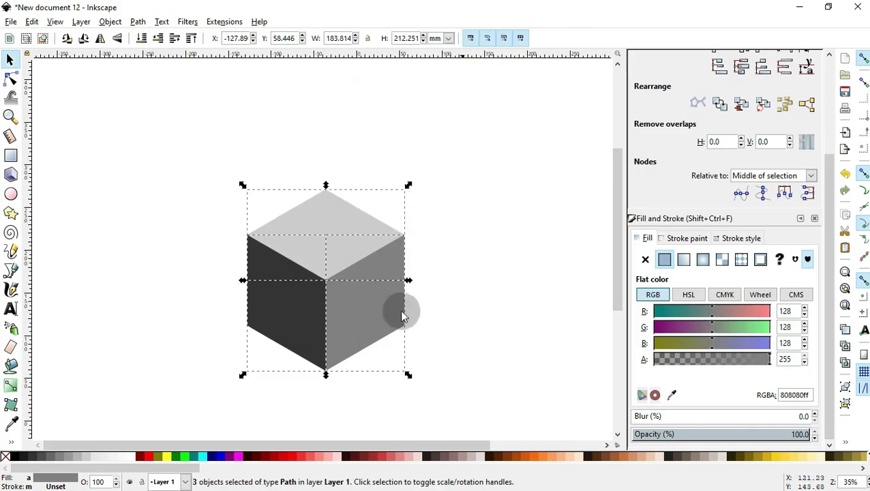
pyautogui.click(118, 42)
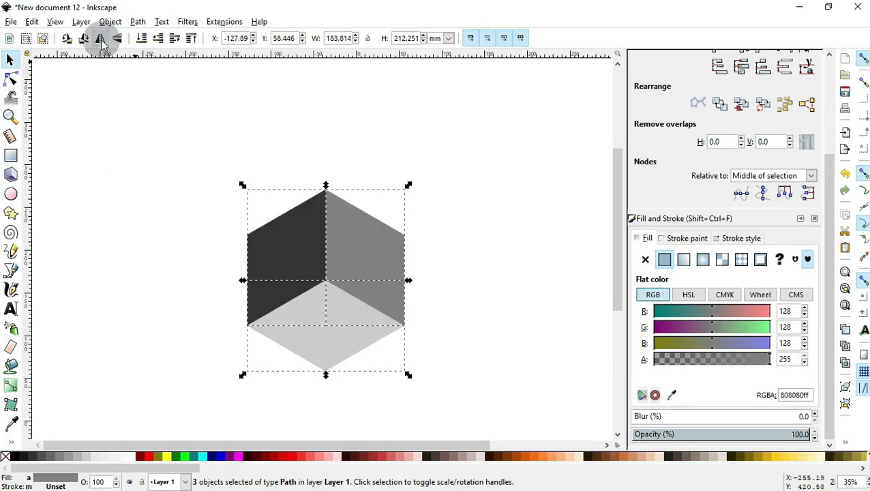
pyautogui.click(101, 39)
# - Shrink the flipped copy about its centre to 137.987 × 159.334 mm
pyautogui.keyDown('ctrl'); pyautogui.scroll(1, 427, 217); pyautogui.keyUp('ctrl')
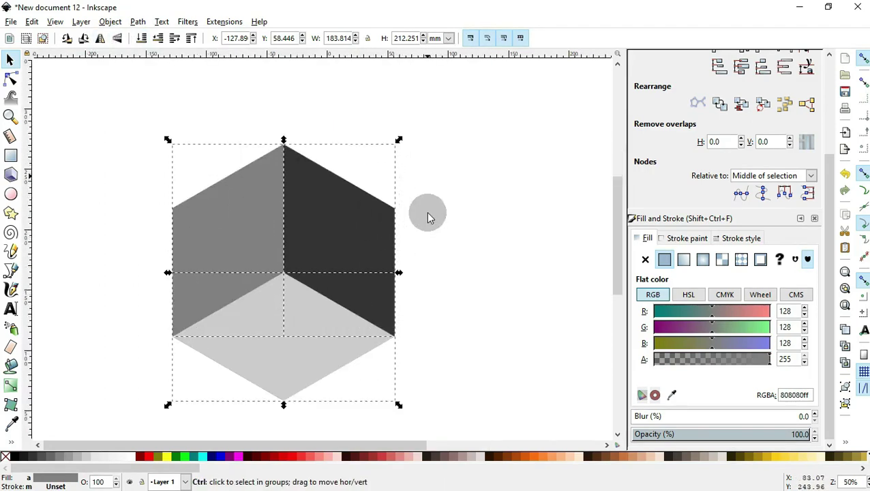
pyautogui.scroll(-2, 427, 217)
pyautogui.scroll(1, 426, 216)
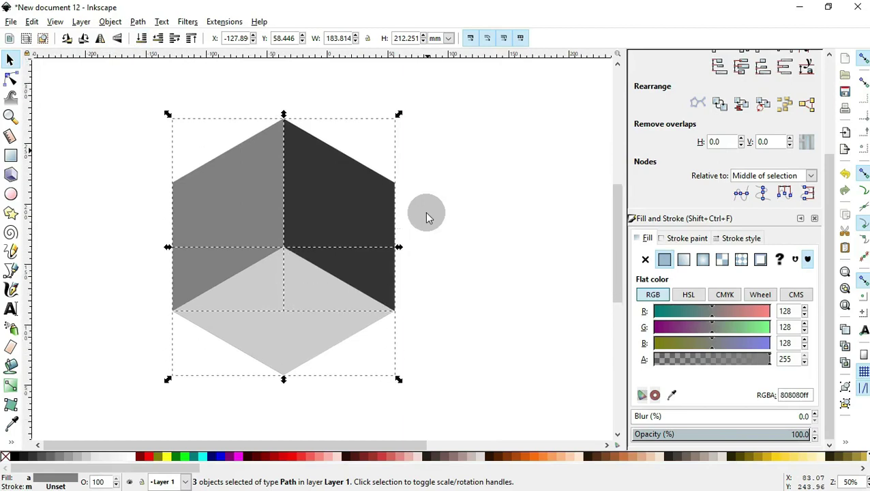
pyautogui.press('space')
pyautogui.moveTo(407, 235); pyautogui.dragTo(441, 235)
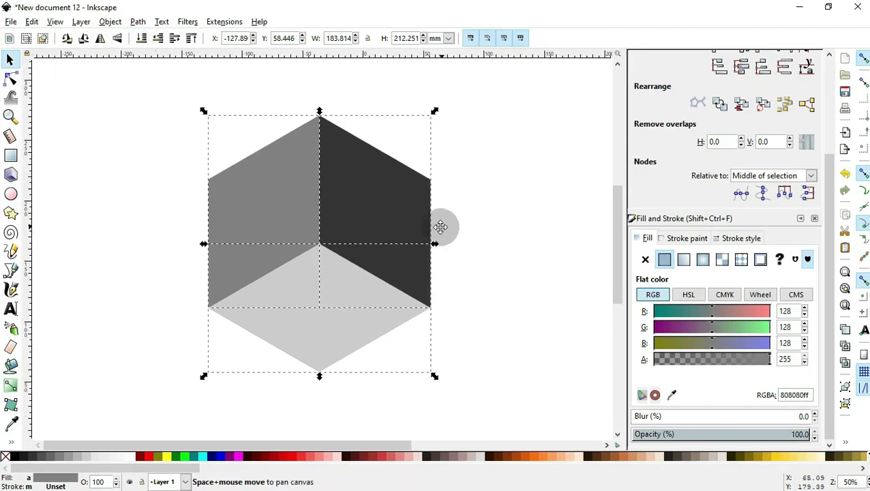
pyautogui.press('shift')
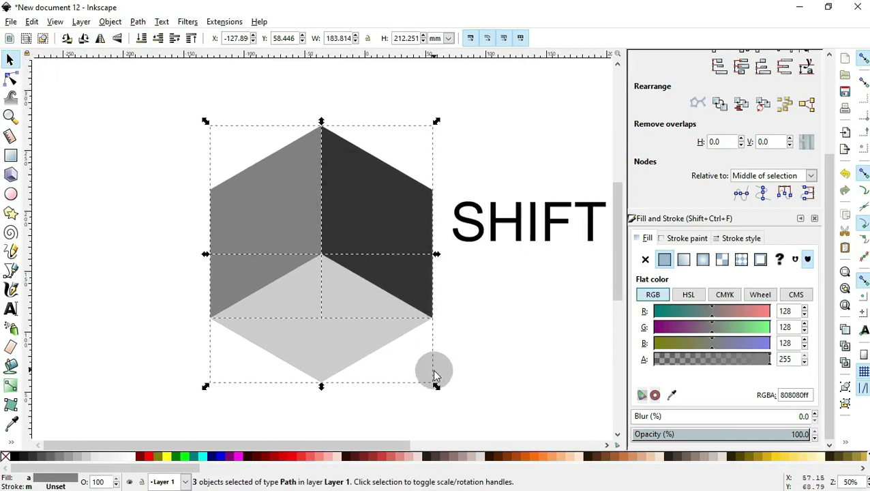
pyautogui.moveTo(437, 386); pyautogui.dragTo(416, 357)
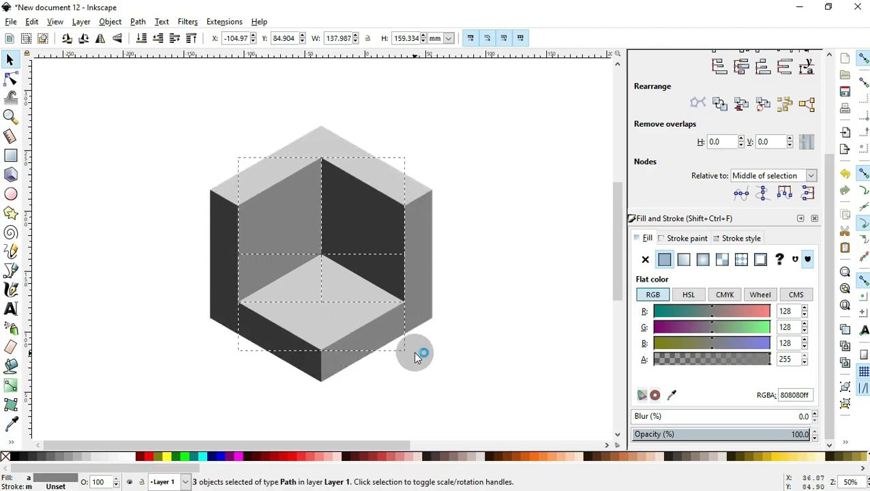
# - Duplicate the inner cube, flip it both ways, and shrink it to 92.160 × 106.417 mm
pyautogui.rightClick(332, 231)
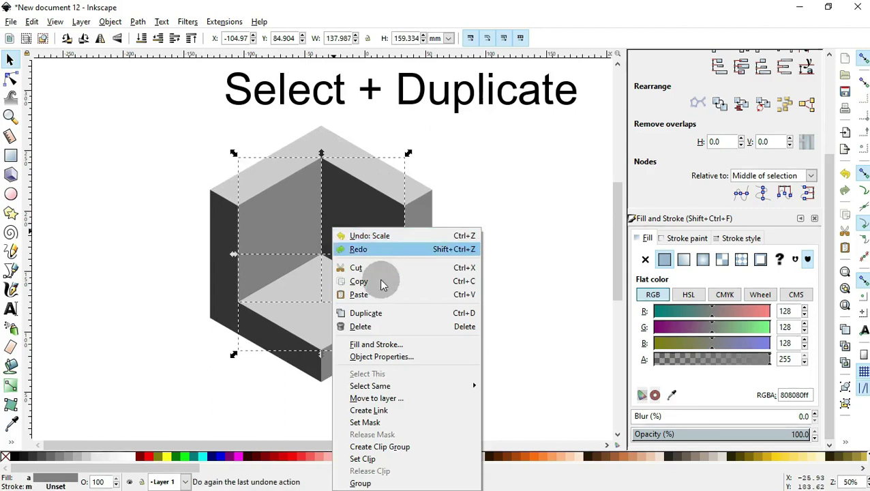
pyautogui.click(382, 313)
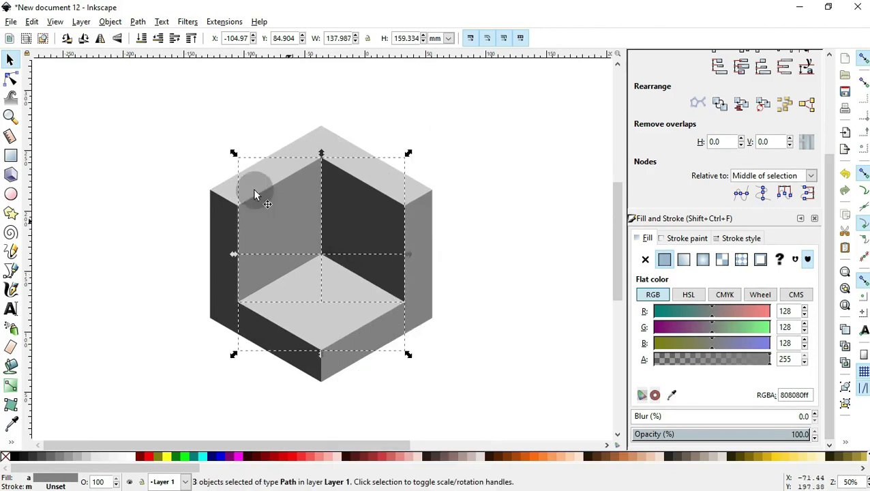
pyautogui.click(116, 41)
pyautogui.click(101, 39)
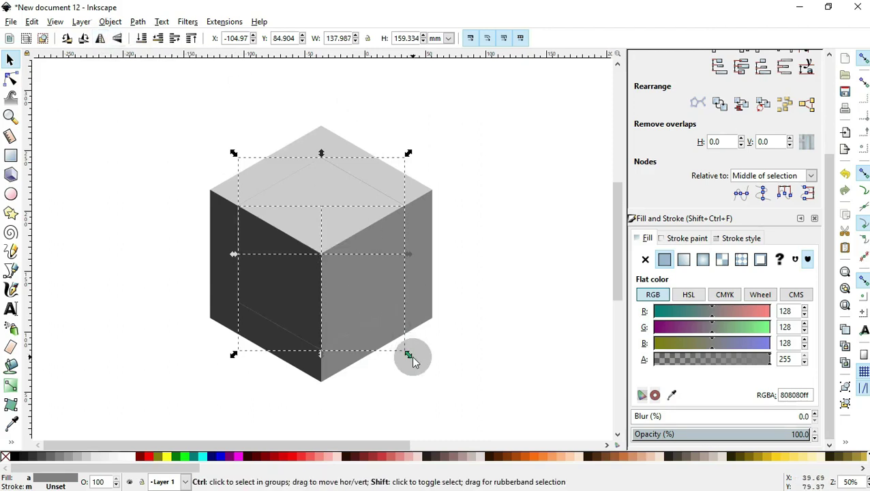
pyautogui.moveTo(410, 355); pyautogui.dragTo(389, 324)
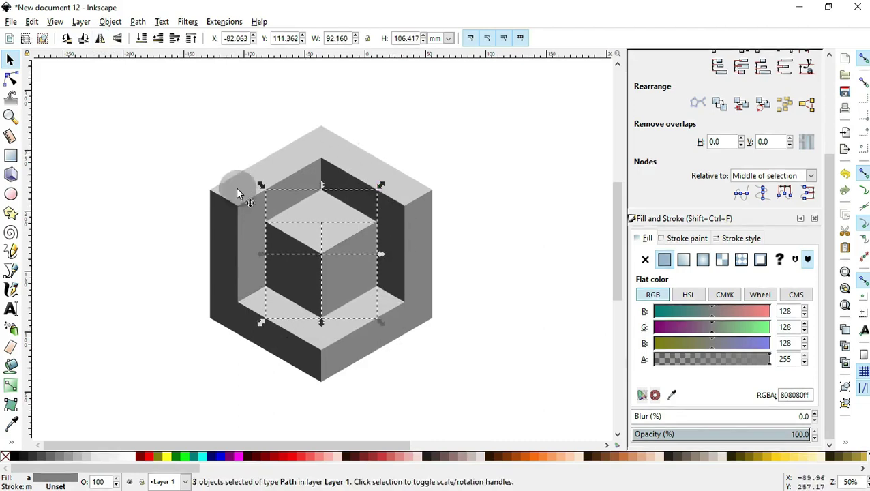
pyautogui.moveTo(218, 104); pyautogui.dragTo(470, 409)
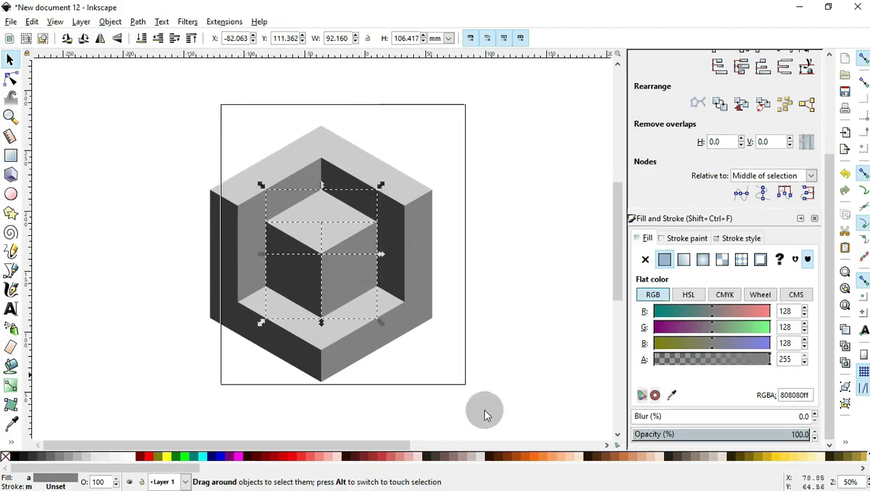
pyautogui.click(489, 128)
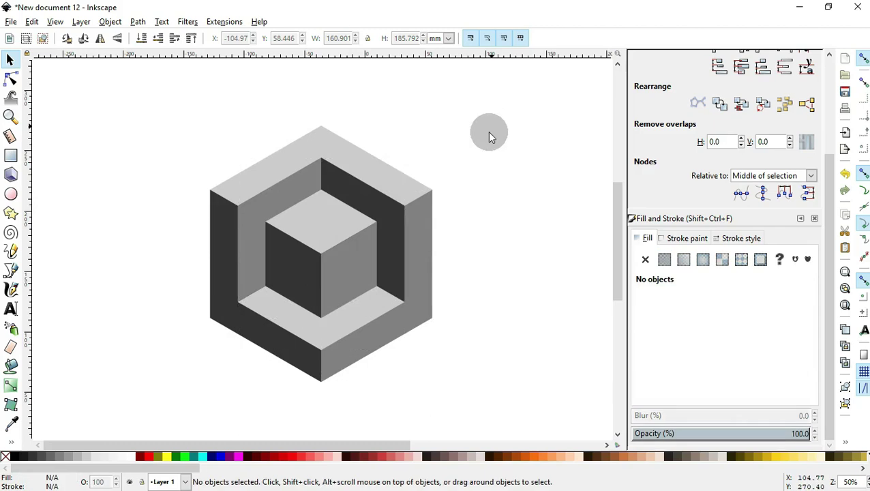
# - Fill the small cube's left face with dark purple #330080 and its right face with #5500D4
pyautogui.click(285, 277)
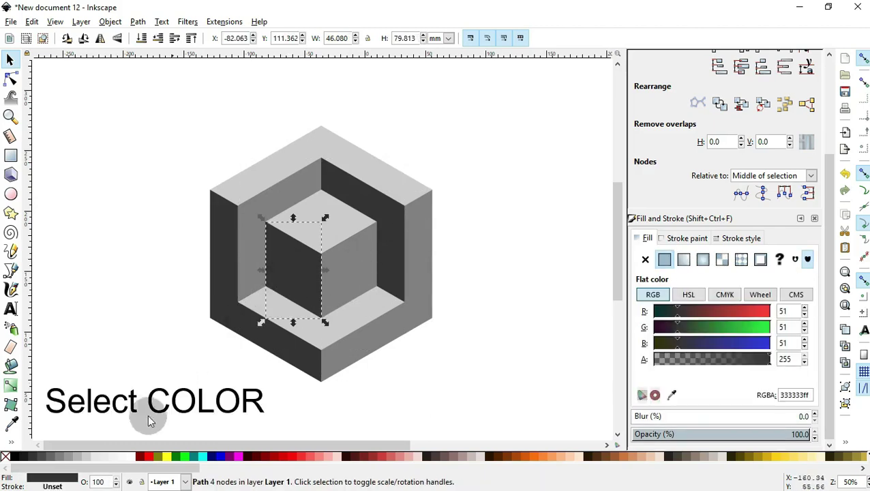
pyautogui.moveTo(99, 471)
pyautogui.mouseDown()
pyautogui.moveTo(706, 445)
pyautogui.moveTo(655, 437)
pyautogui.mouseUp()
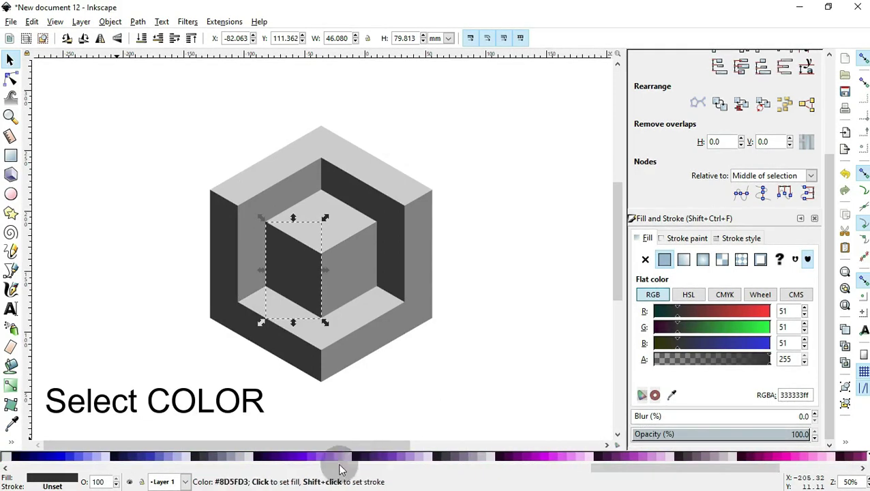
pyautogui.click(276, 462)
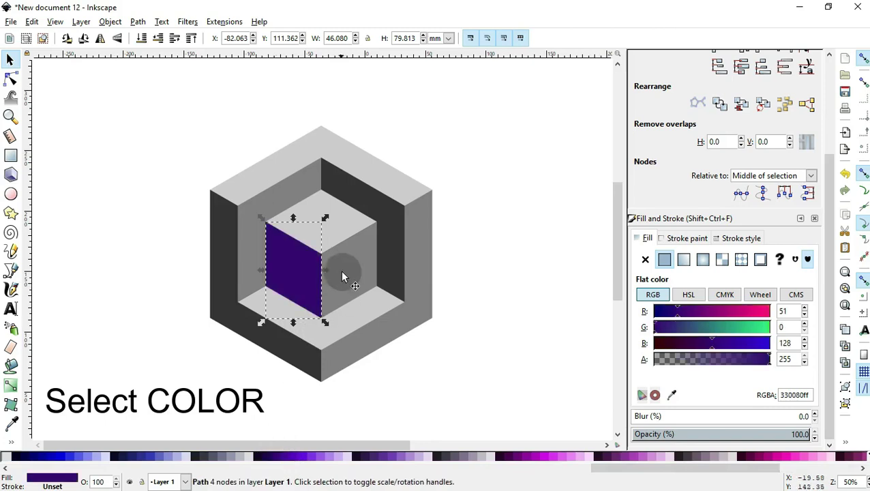
pyautogui.click(341, 277)
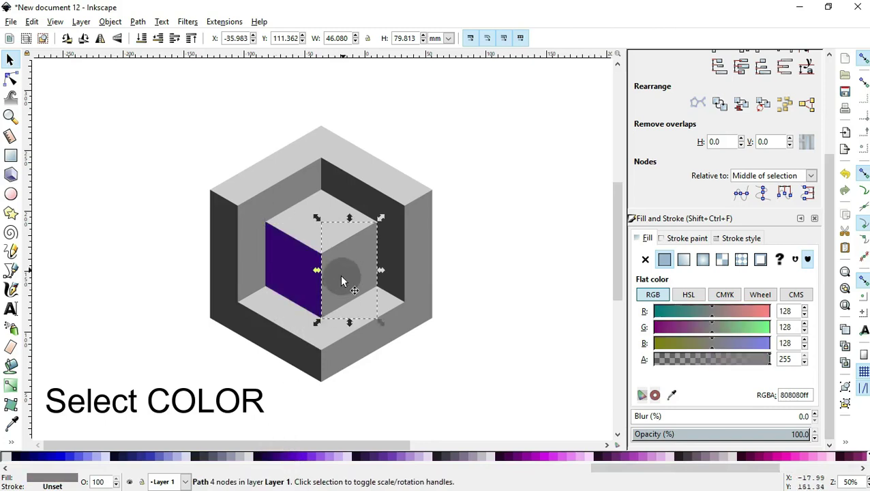
pyautogui.click(298, 462)
# - Fill the small cube's top face with light purple #7F2AFF, then deselect the drawing
pyautogui.click(301, 225)
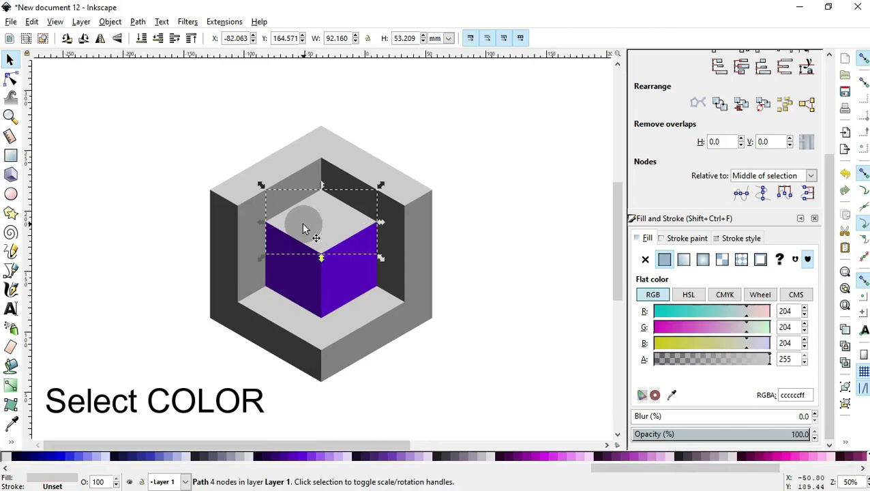
pyautogui.click(306, 462)
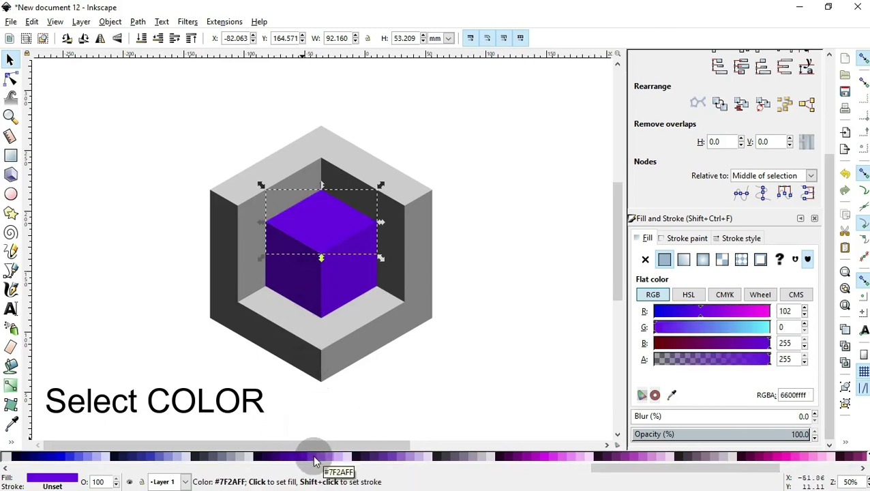
pyautogui.click(314, 462)
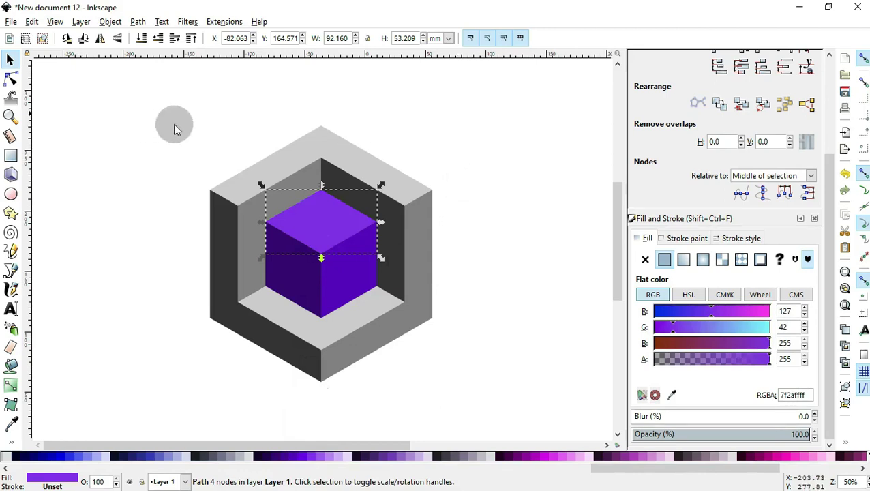
pyautogui.moveTo(330, 276); pyautogui.dragTo(485, 390)
pyautogui.click(483, 189)
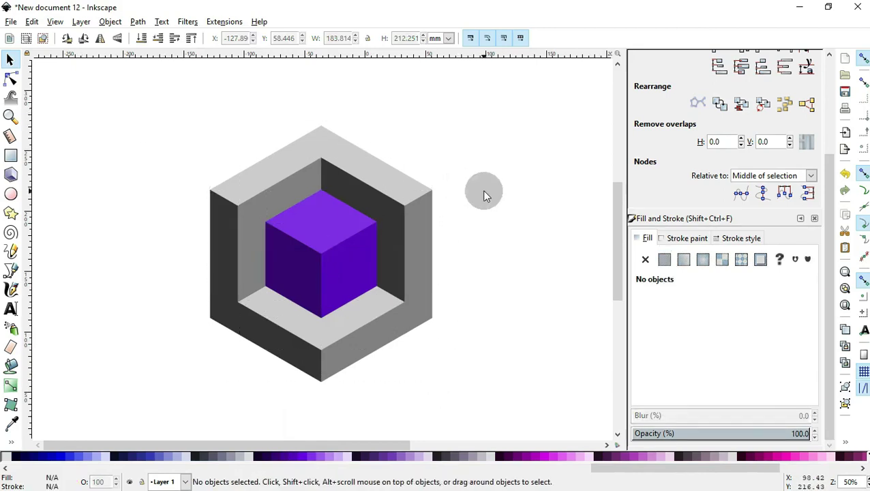
# - Close the Align and Distribute panel, zoom out, and select then deselect the whole drawing
pyautogui.scroll(2, 764, 204)
pyautogui.scroll(3, 761, 194)
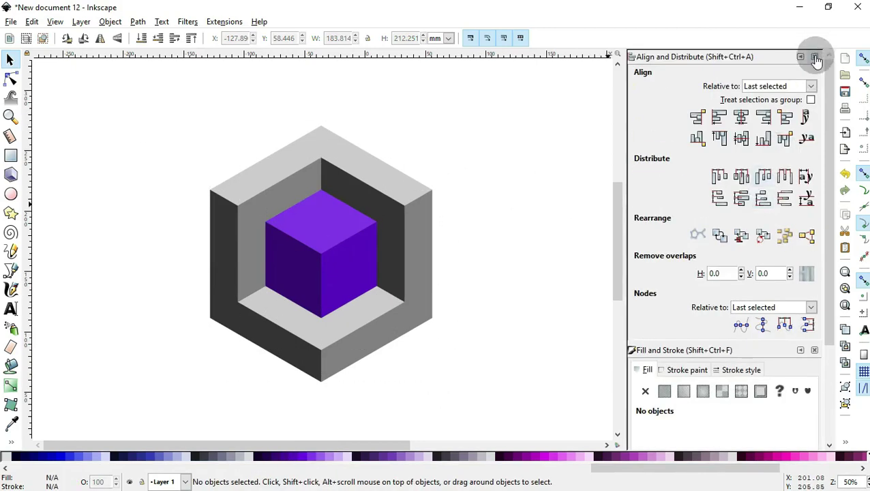
pyautogui.click(815, 58)
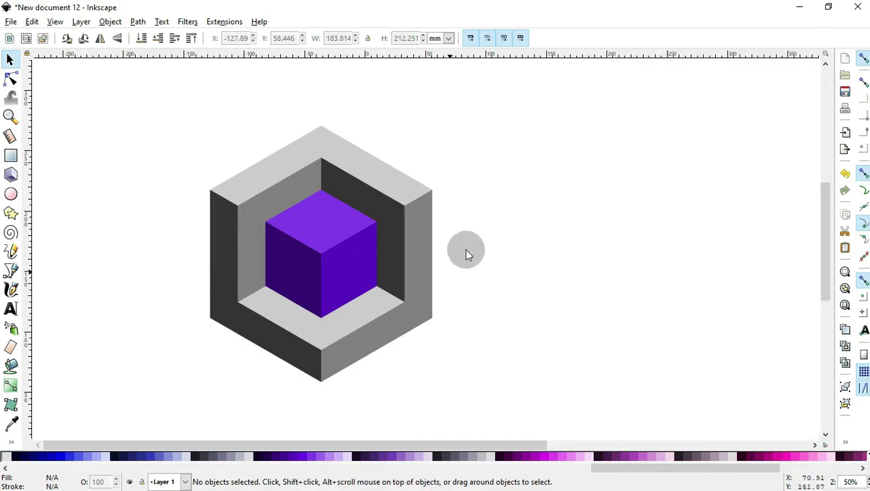
pyautogui.scroll(-2, 489, 231)
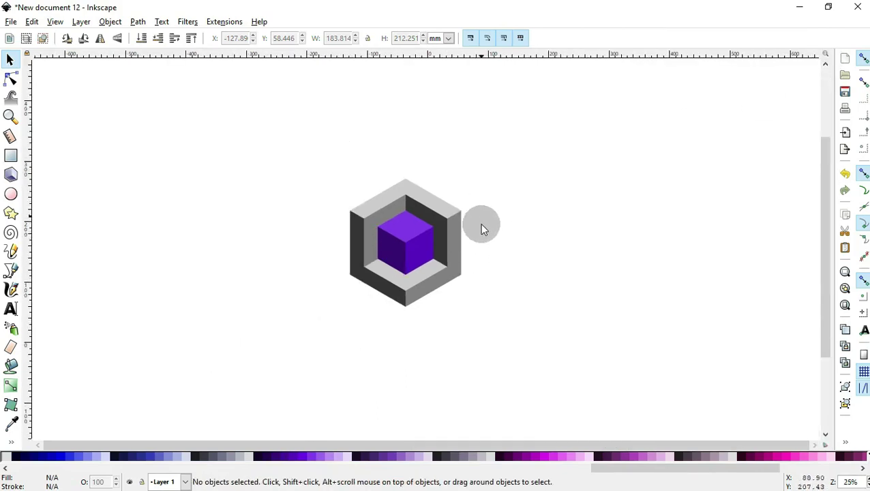
pyautogui.moveTo(259, 144); pyautogui.dragTo(544, 389)
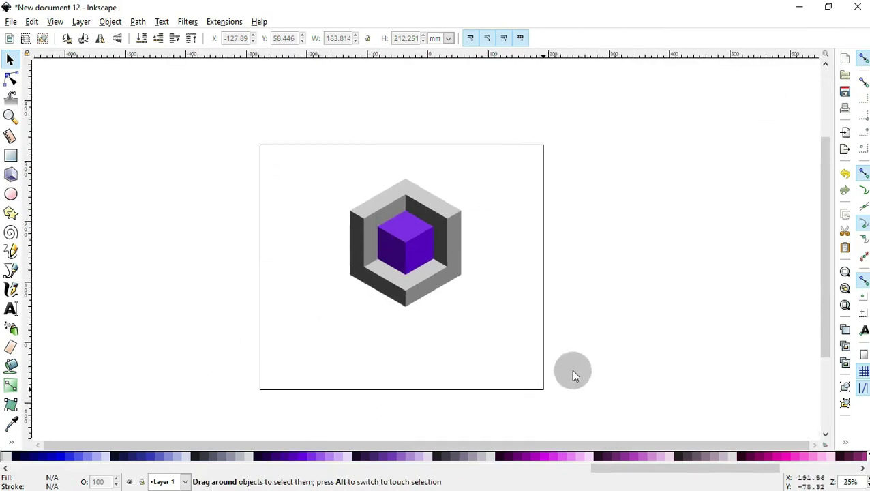
pyautogui.click(588, 161)
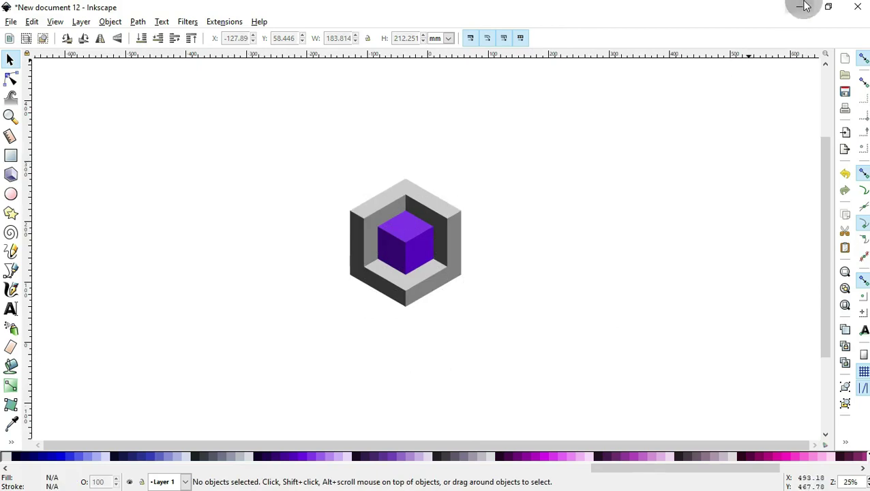